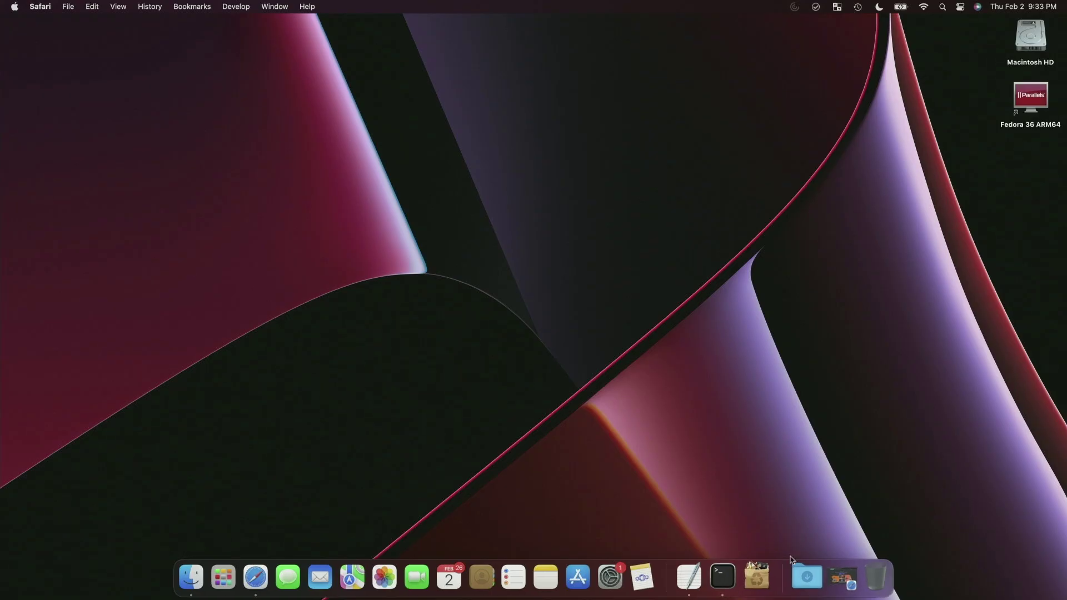
Restore the browser window and download the Mac version of Google Messages for Desktop.
{"action": "left_click", "coordinate": [839, 577]}
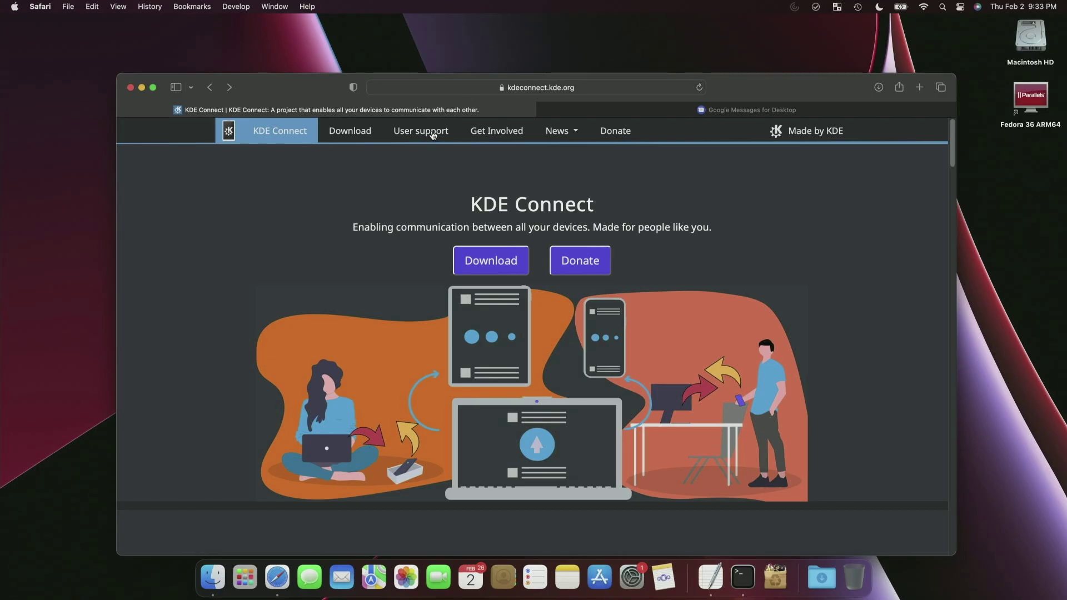
{"action": "left_click", "coordinate": [638, 111]}
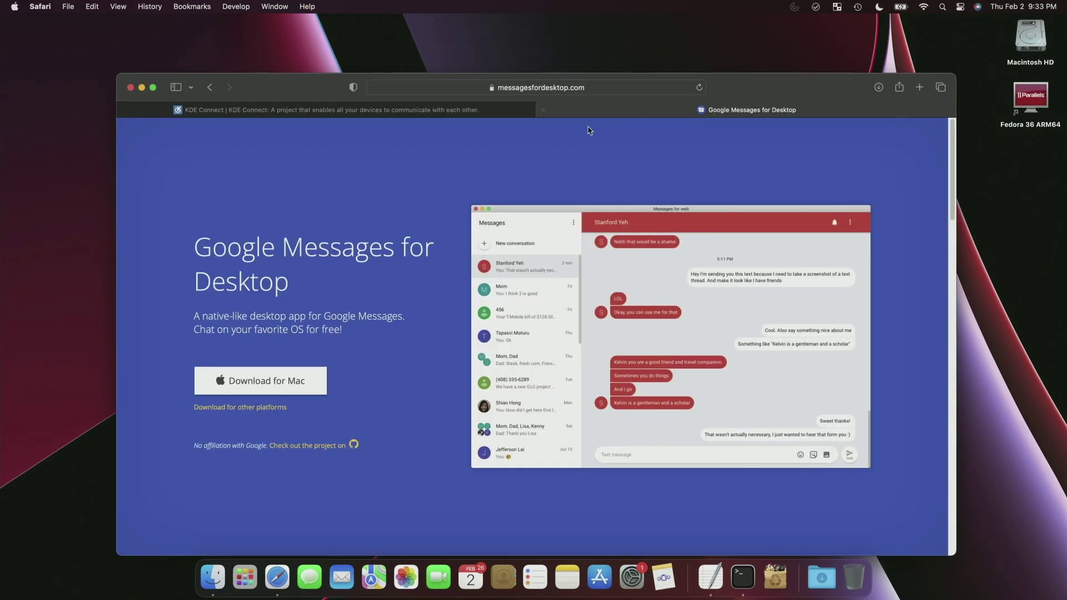
{"action": "left_click", "coordinate": [497, 114]}
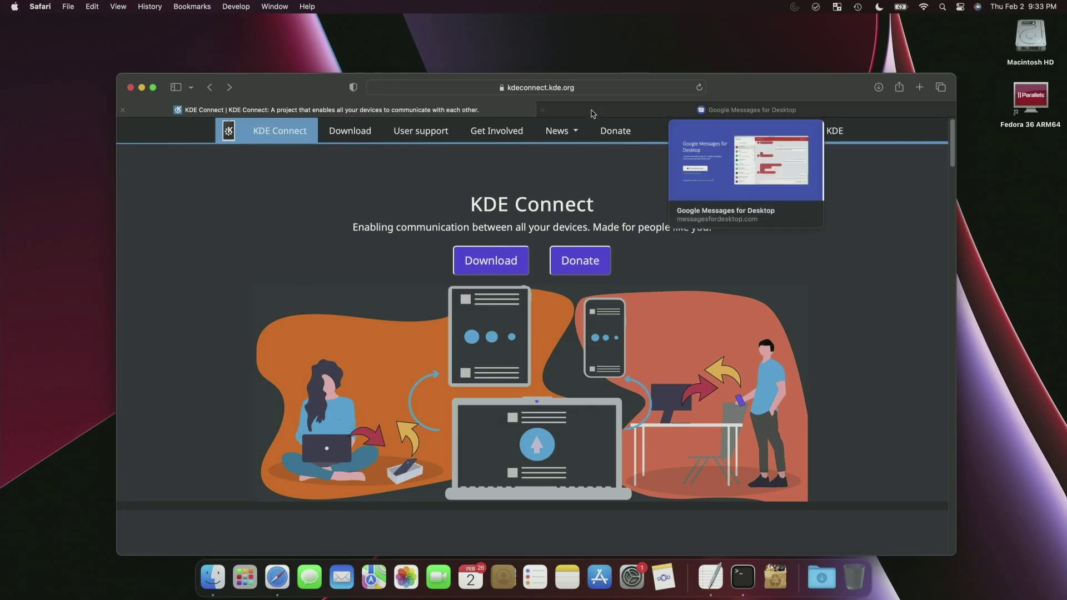
{"action": "left_click", "coordinate": [632, 115]}
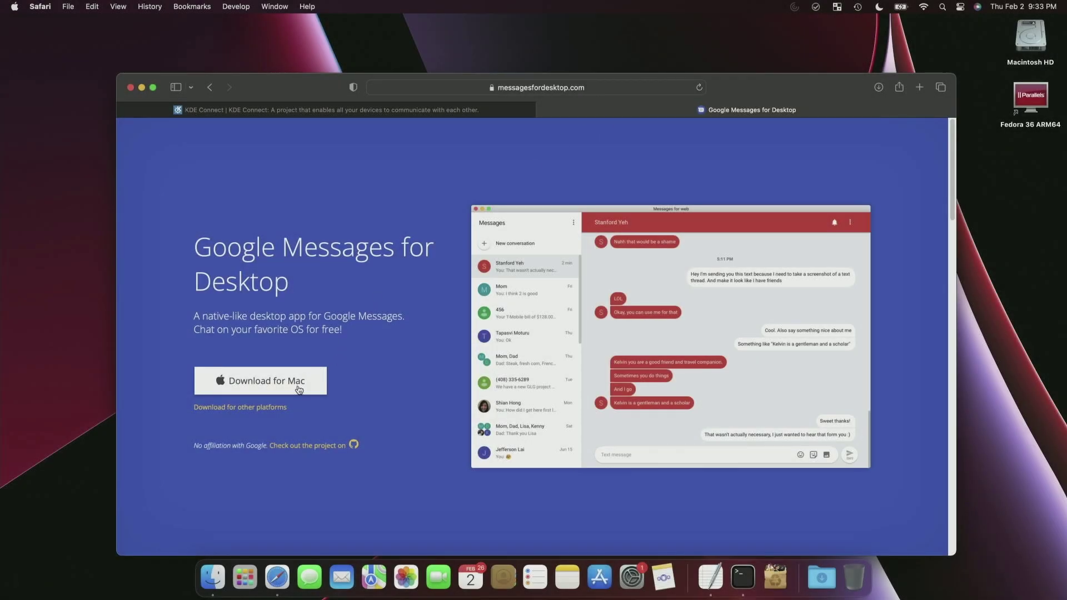
{"action": "left_click", "coordinate": [290, 385]}
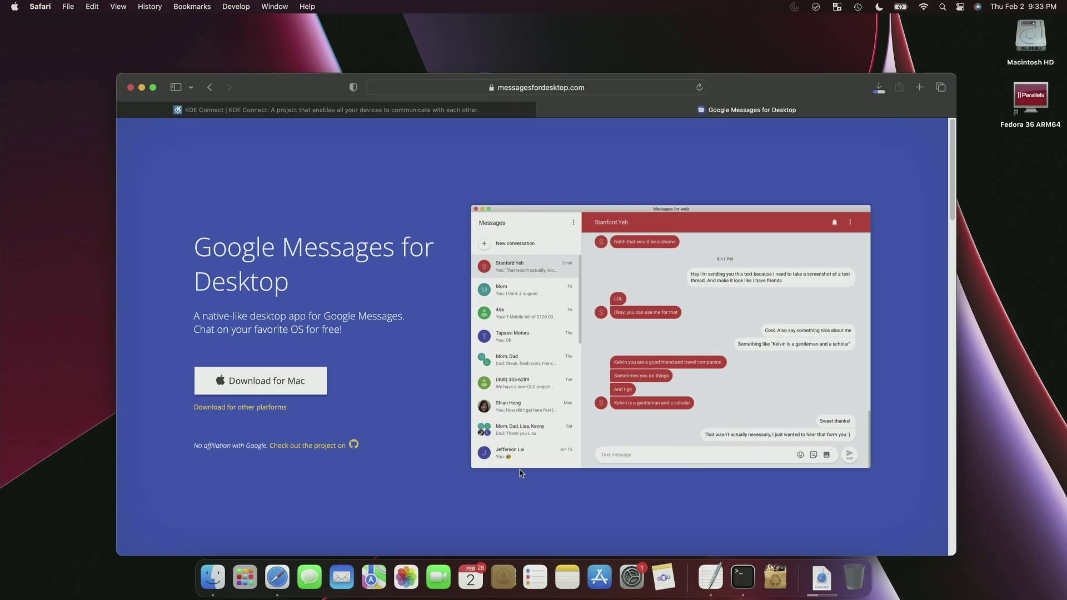
Open the downloaded Google Messages-darwin-x64 folder and move the Google Messages app into Applications.
{"action": "left_click", "coordinate": [821, 578]}
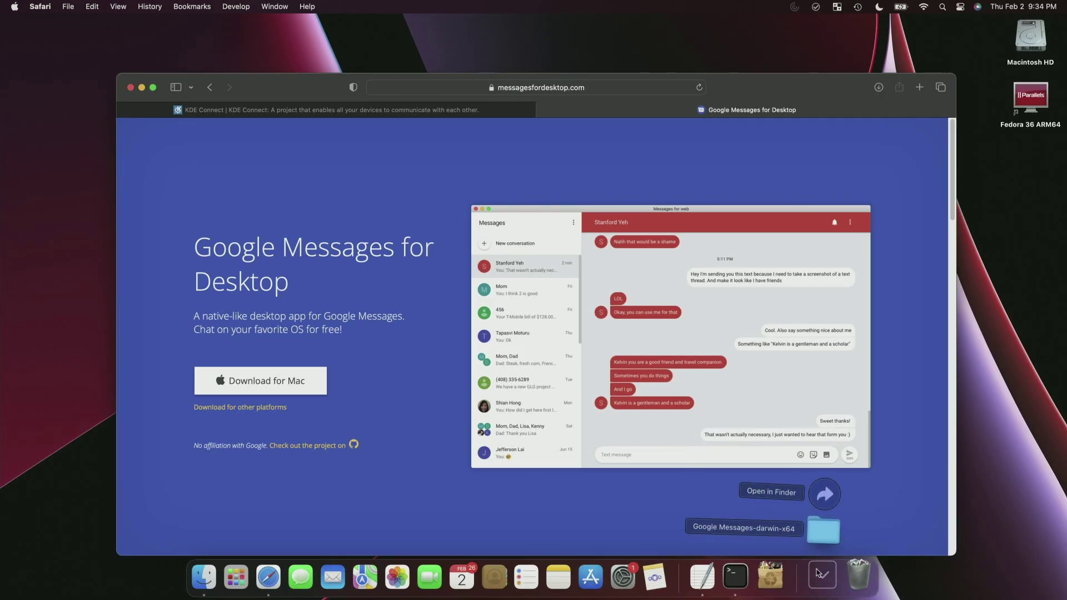
{"action": "left_click", "coordinate": [825, 531]}
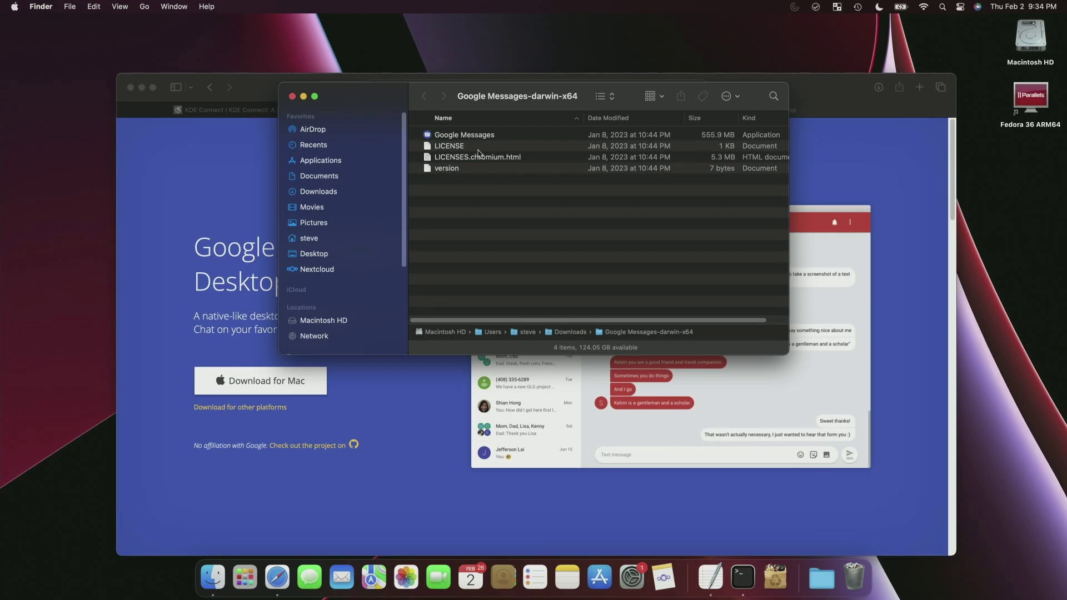
{"action": "left_click_drag", "start_coordinate": [474, 141], "coordinate": [338, 162]}
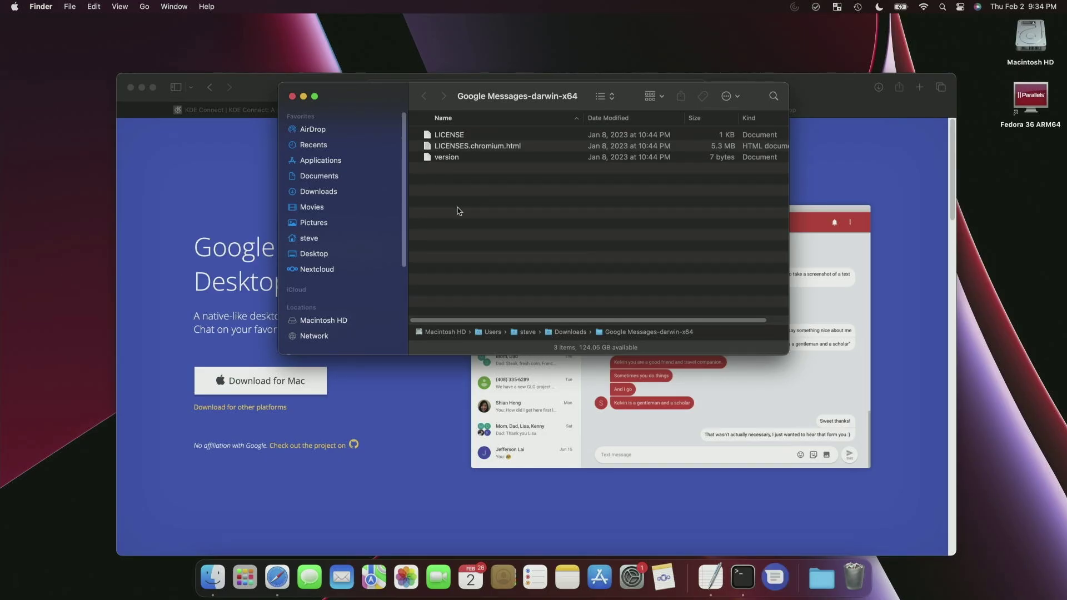
Launch Google Messages from the Applications folder and approve opening it despite the unverified developer.
{"action": "left_click", "coordinate": [333, 163]}
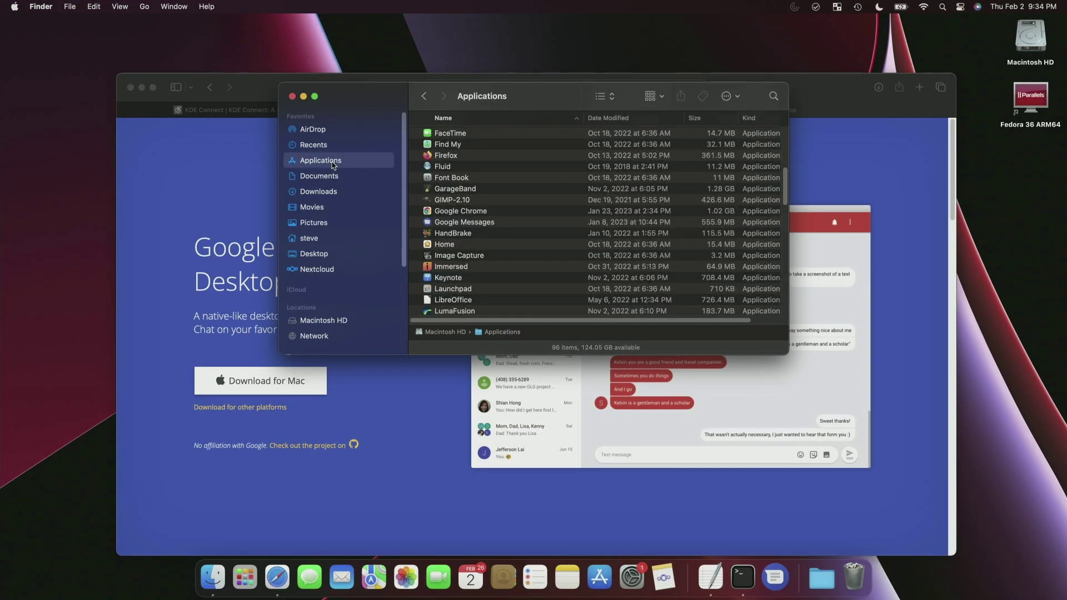
{"action": "left_click", "coordinate": [468, 224]}
{"action": "right_click", "coordinate": [468, 224]}
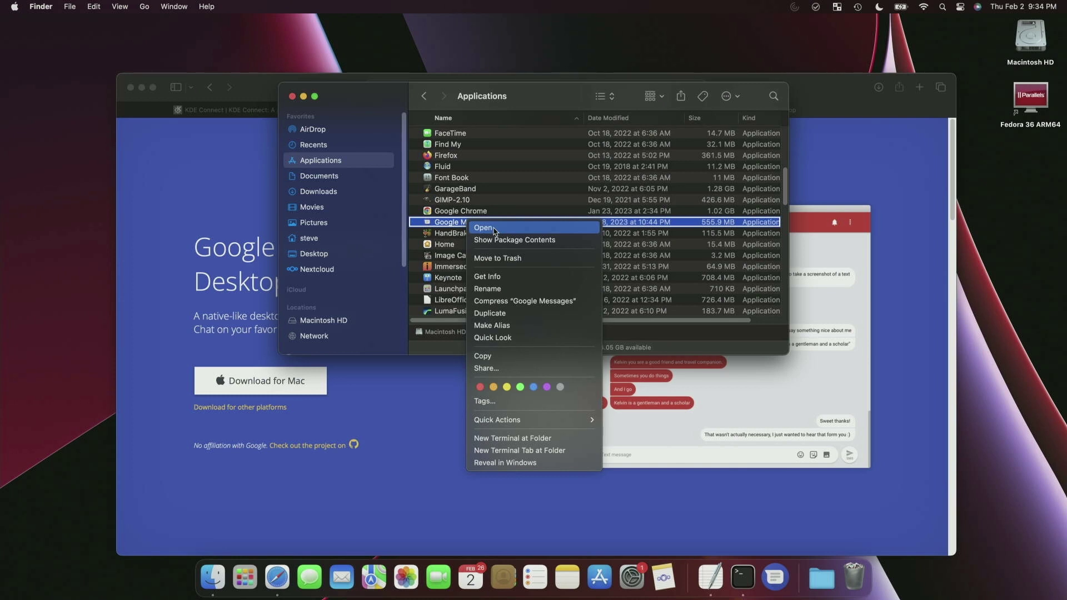
{"action": "left_click", "coordinate": [495, 230]}
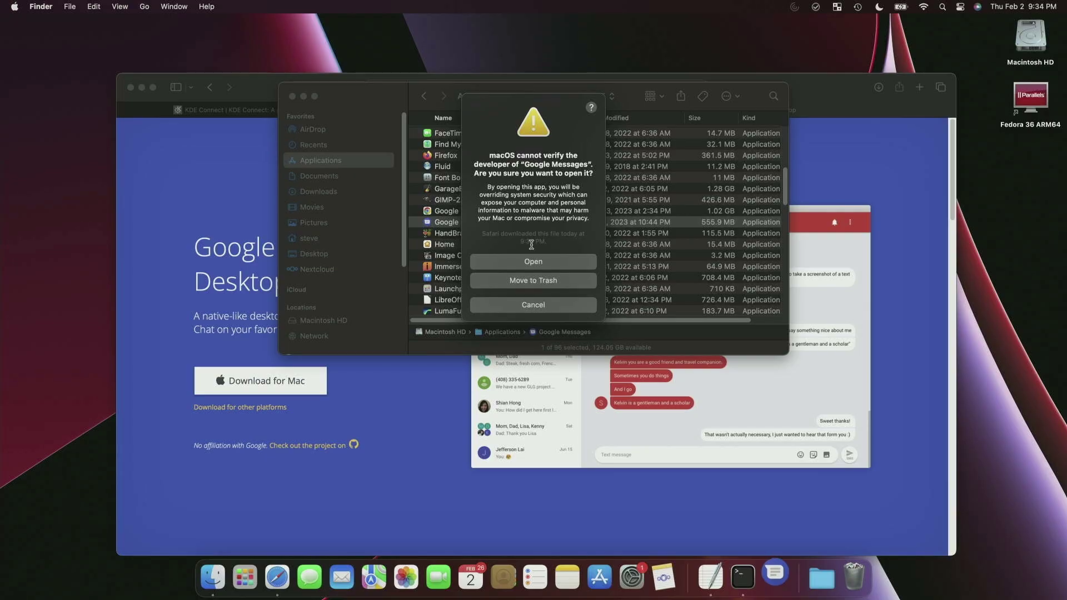
{"action": "left_click", "coordinate": [545, 268]}
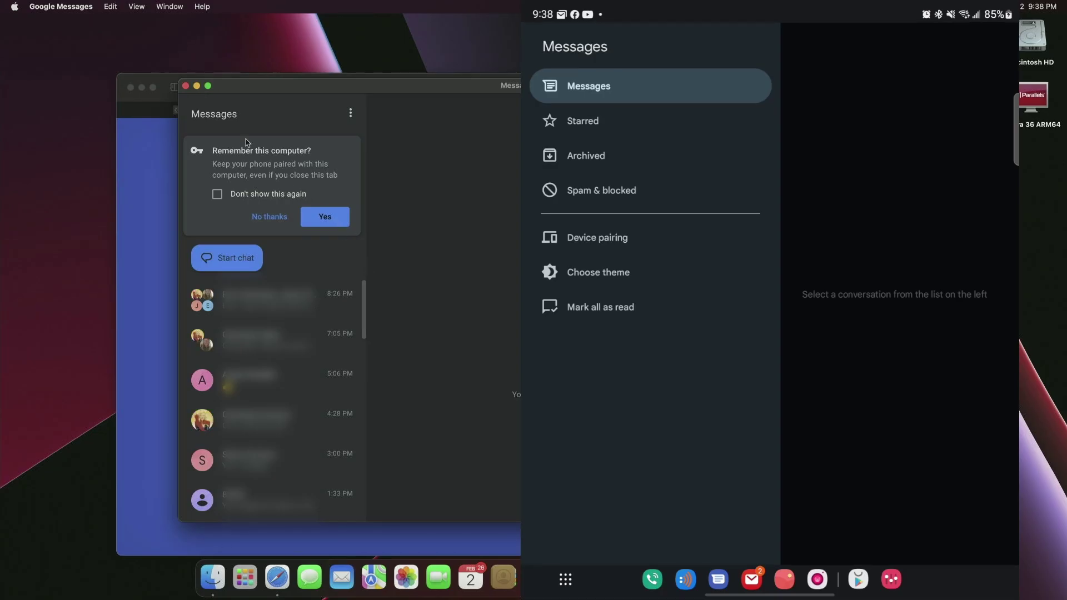
Choose to remember this computer for phone pairing, and close the Google Messages and Applications windows.
{"action": "left_click", "coordinate": [332, 224]}
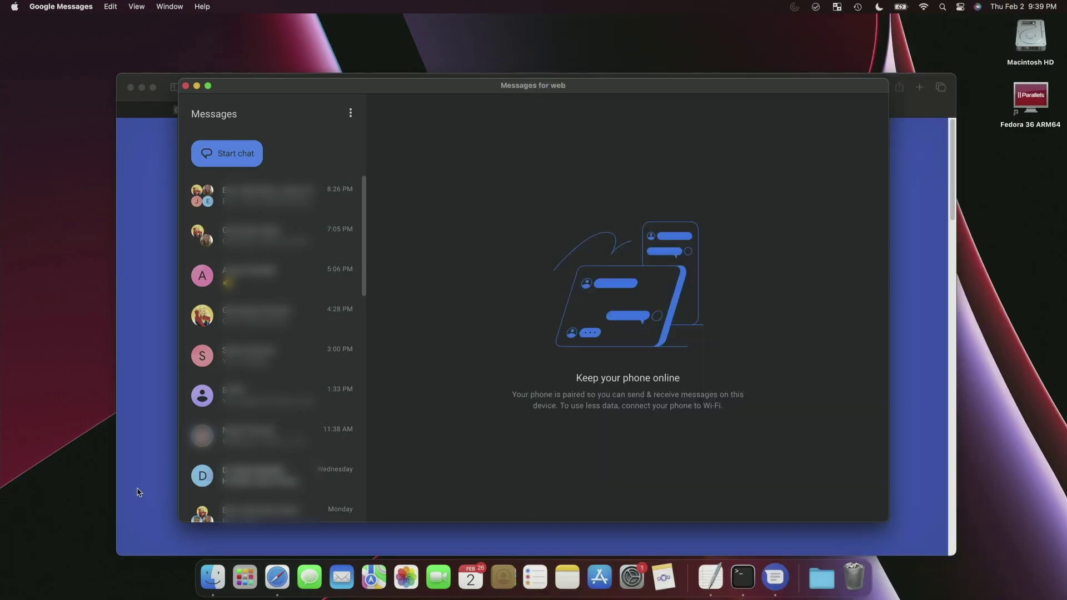
{"action": "left_click", "coordinate": [186, 86]}
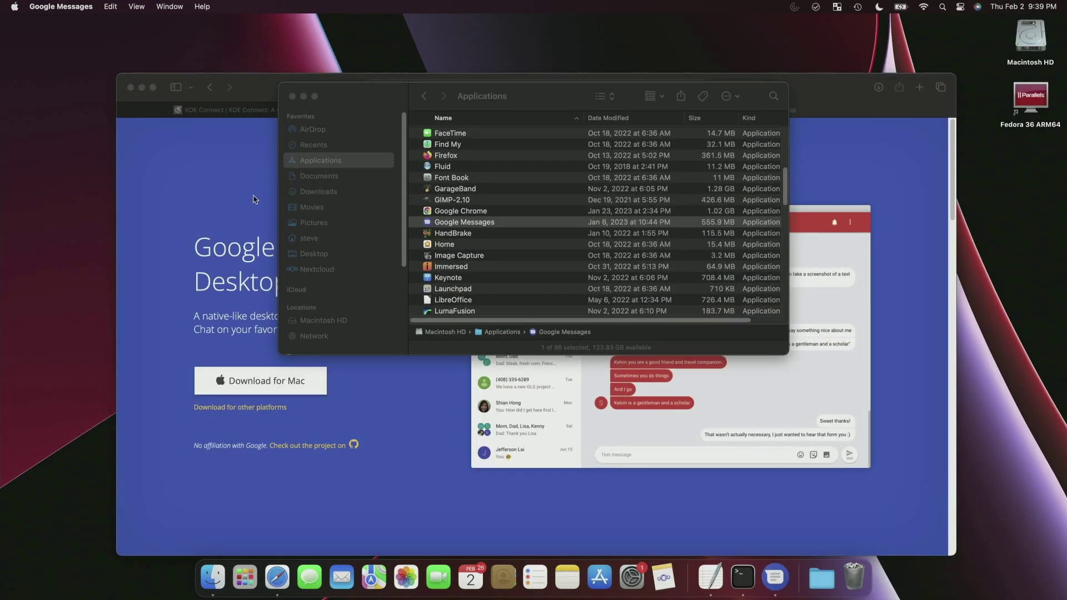
{"action": "left_click", "coordinate": [293, 96]}
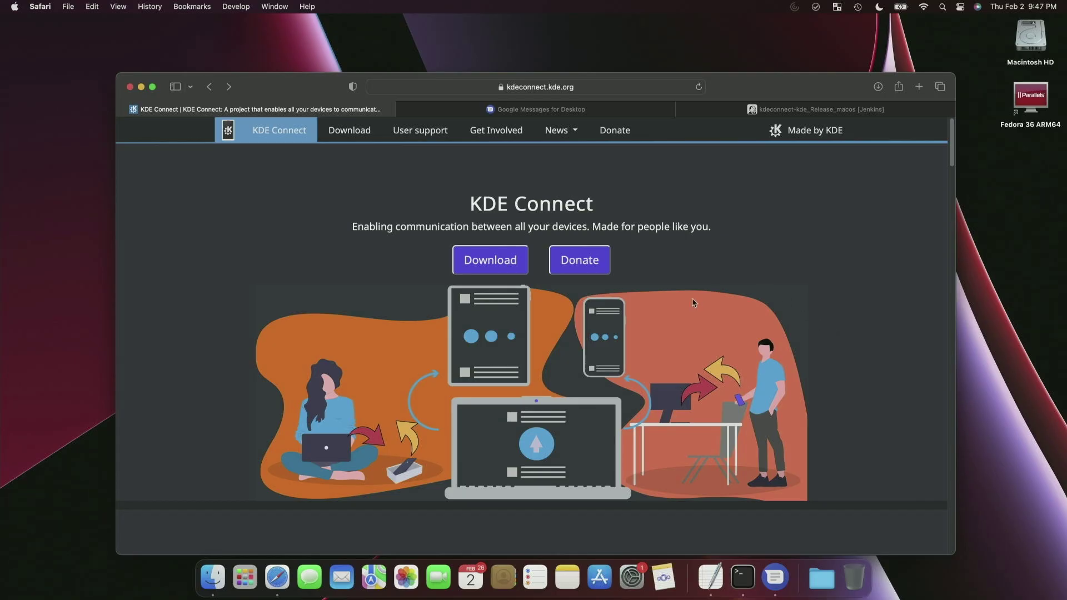
Open the KDE Connect download page and follow the macOS link to the KDE Binary Factory.
{"action": "left_click", "coordinate": [500, 269]}
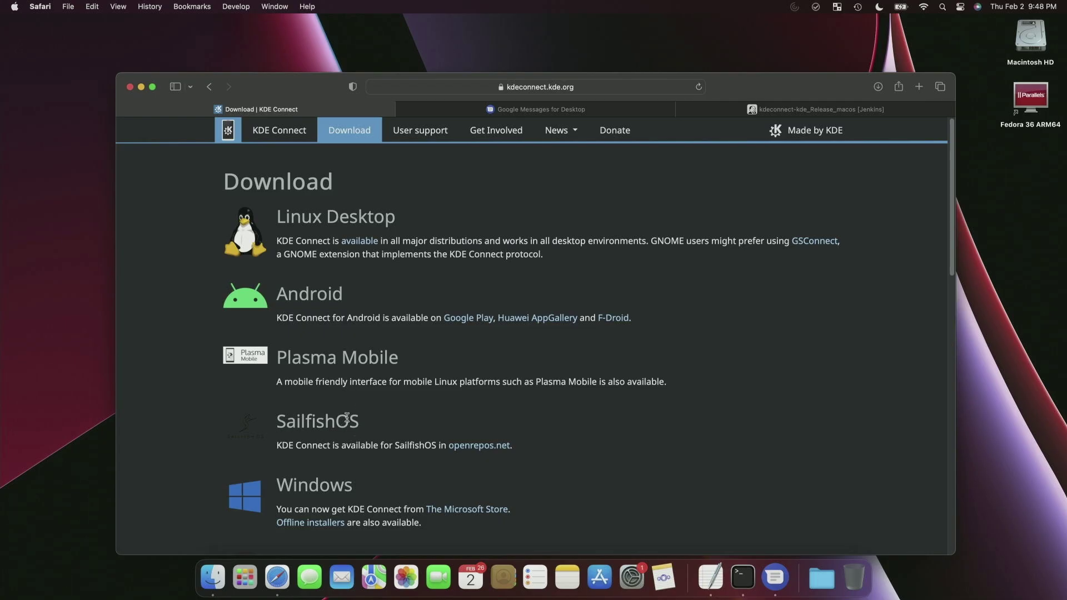
{"action": "scroll", "coordinate": [356, 428], "scroll_direction": "down", "scroll_amount": 15}
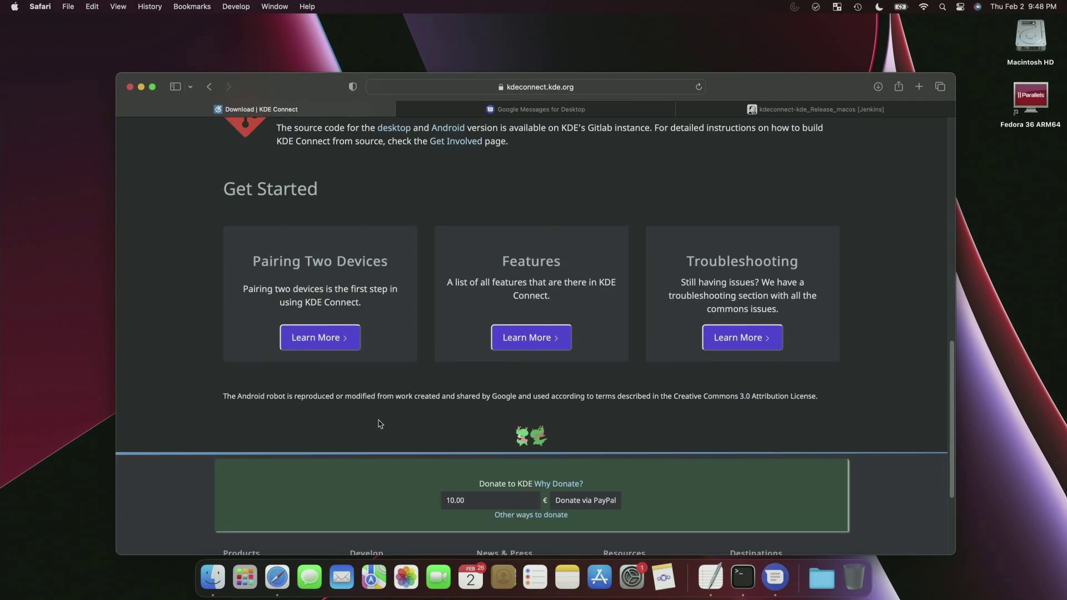
{"action": "scroll", "coordinate": [379, 424], "scroll_direction": "up", "scroll_amount": 3}
{"action": "scroll", "coordinate": [383, 426], "scroll_direction": "up", "scroll_amount": 3}
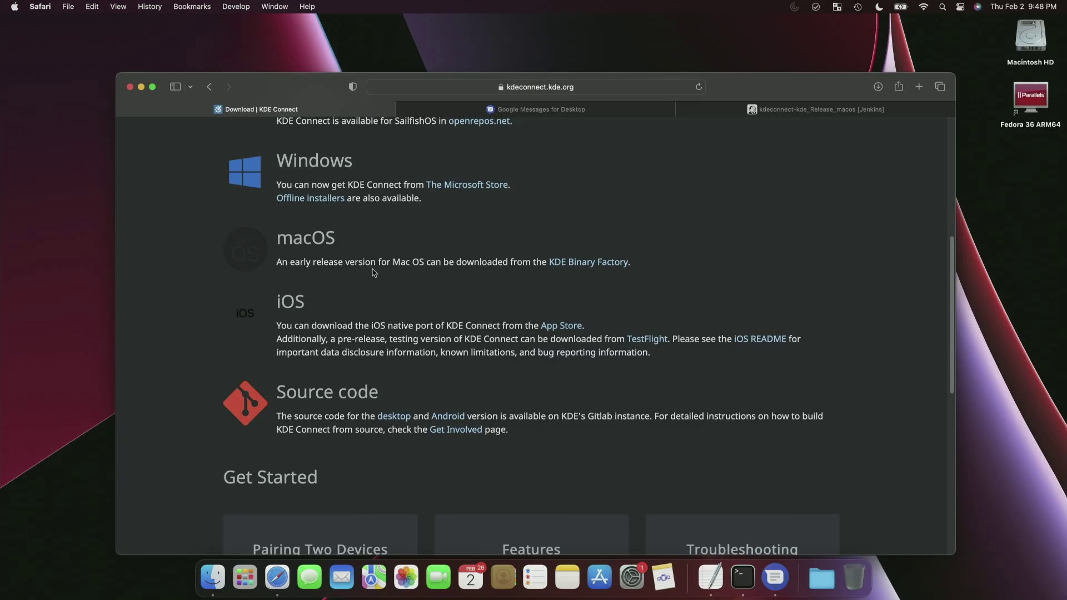
{"action": "left_click", "coordinate": [591, 266]}
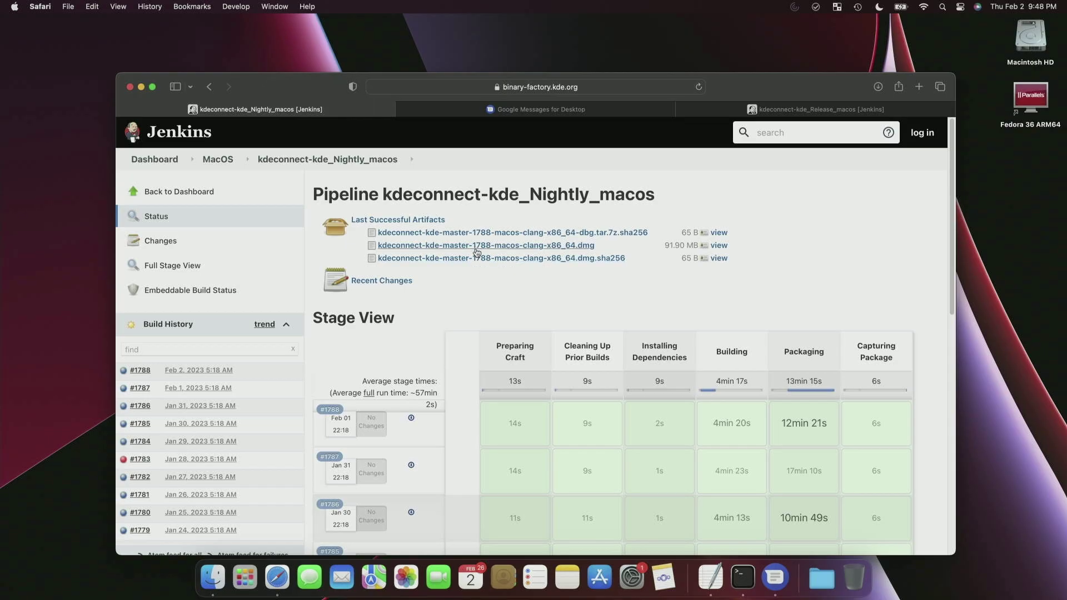
Compare the Nightly and Release macOS pipelines and download kdeconnect-kde-22.12.1-1205-macos-clang-x86_64.dmg from the Release pipeline.
{"action": "left_click", "coordinate": [787, 111]}
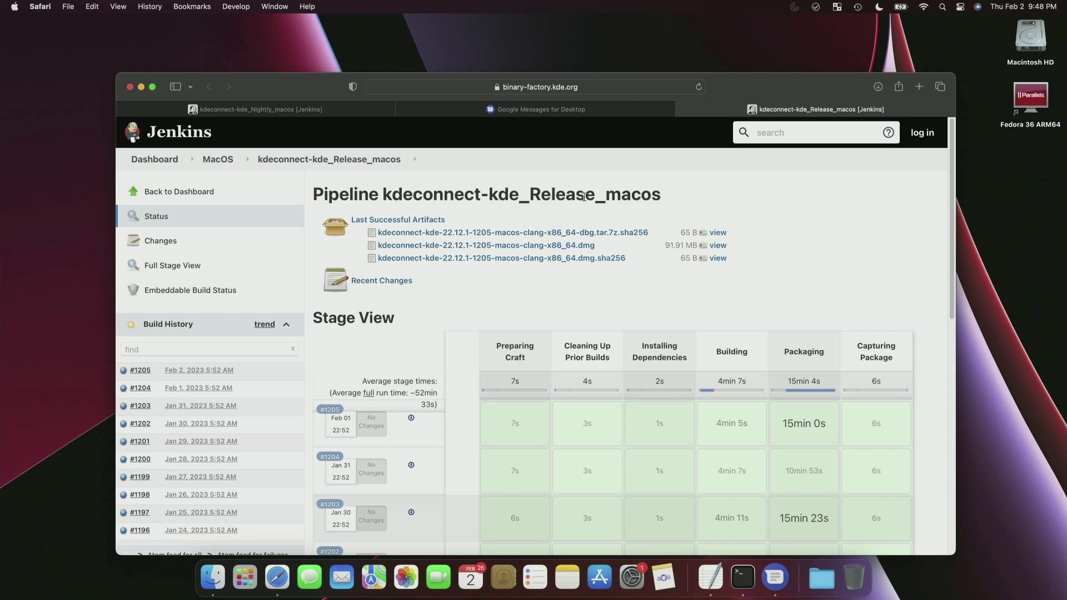
{"action": "key", "text": "ctrl+Tab"}
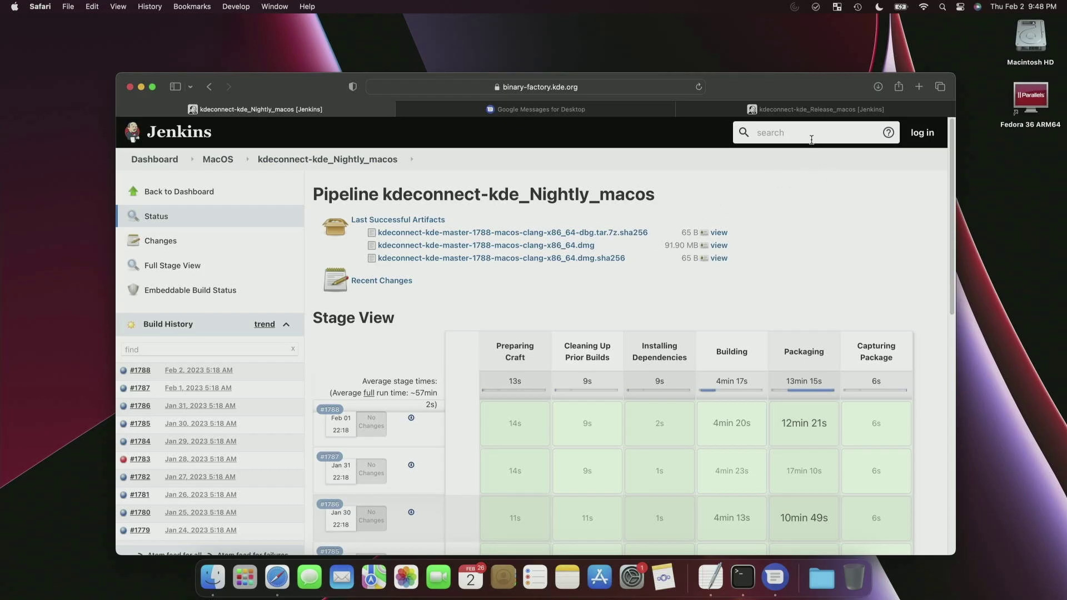
{"action": "left_click", "coordinate": [820, 111]}
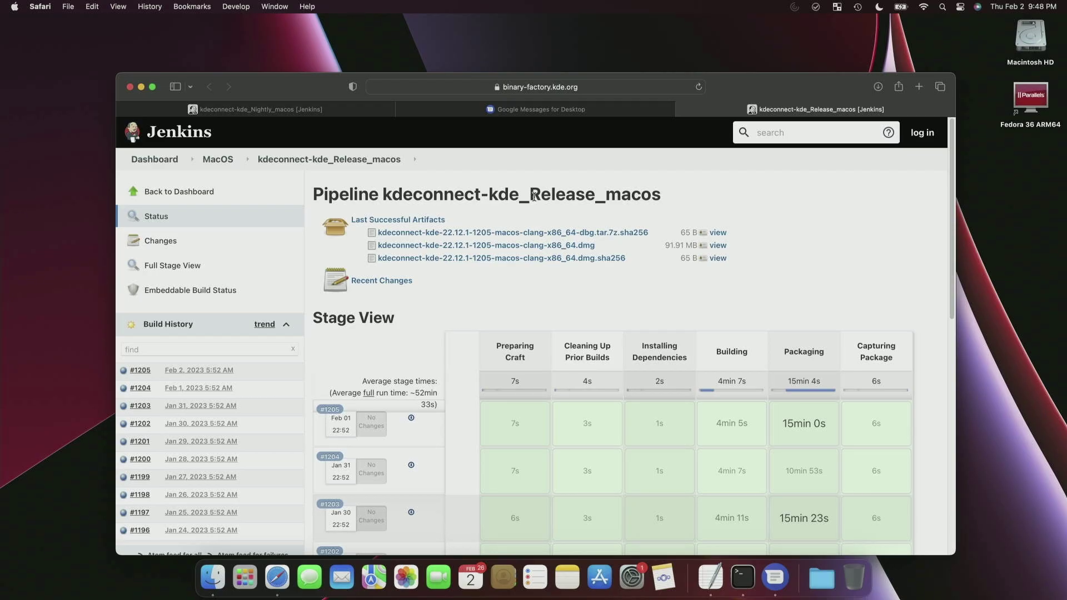
{"action": "left_click", "coordinate": [577, 246]}
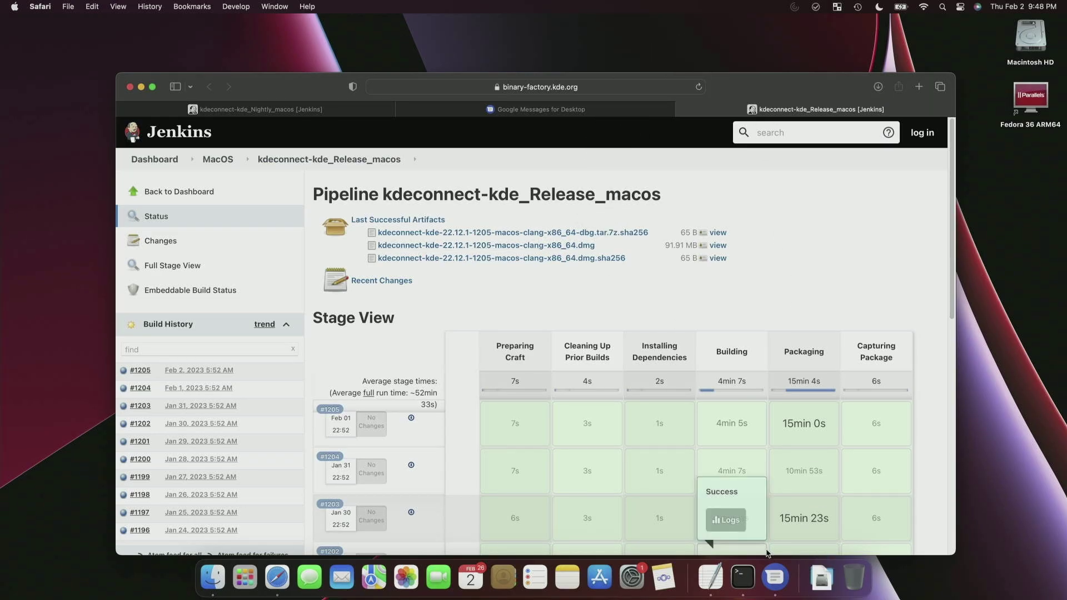
Open the downloaded KDE Connect disk image and copy kdeconnect-indicator into the Applications folder.
{"action": "left_click", "coordinate": [824, 577]}
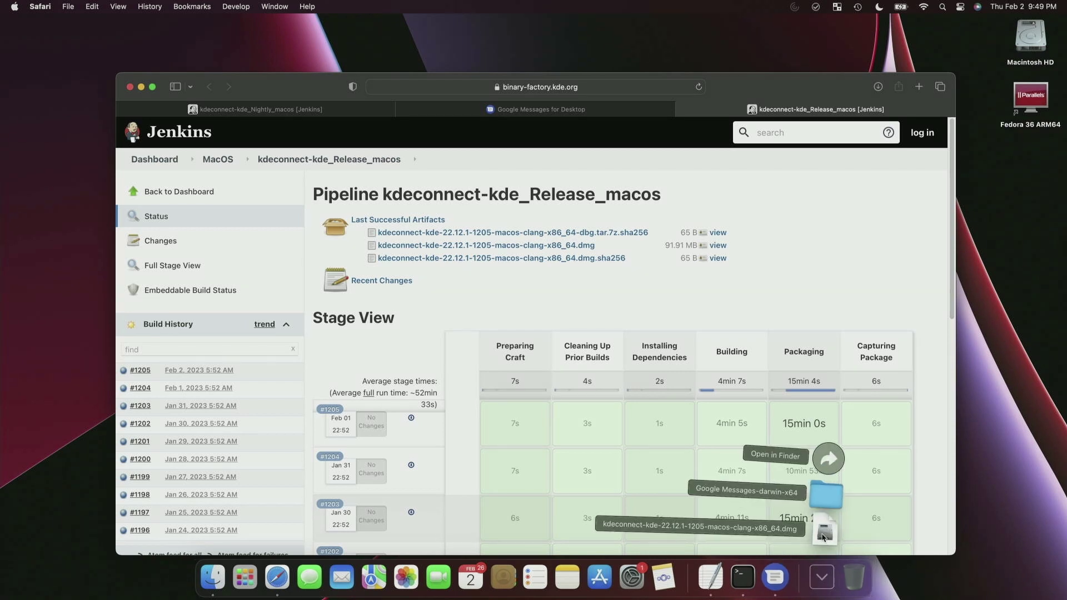
{"action": "left_click", "coordinate": [788, 267]}
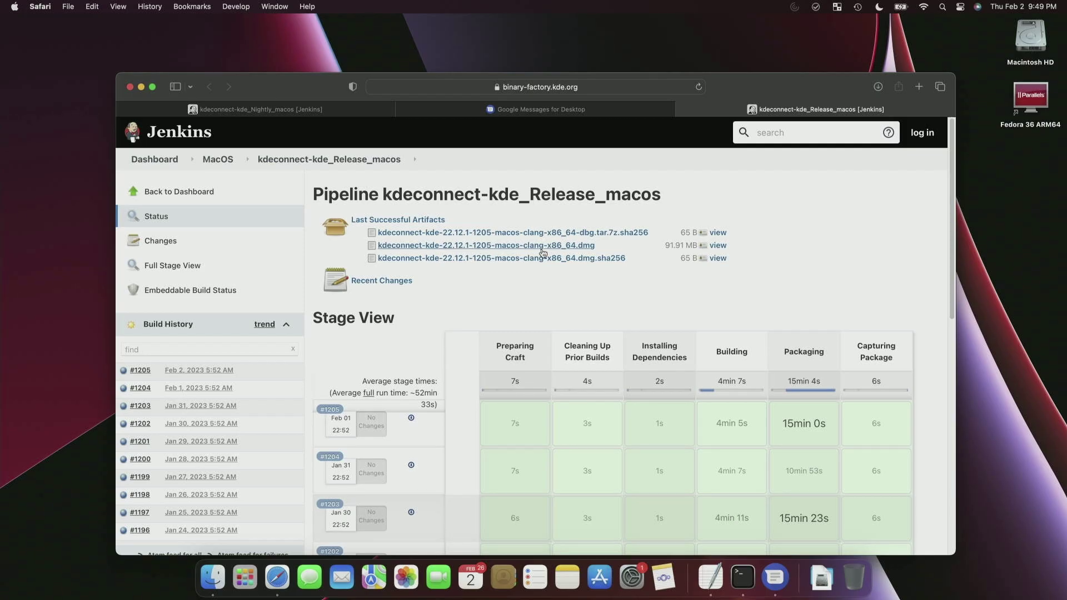
{"action": "left_click_drag", "start_coordinate": [529, 194], "coordinate": [591, 195]}
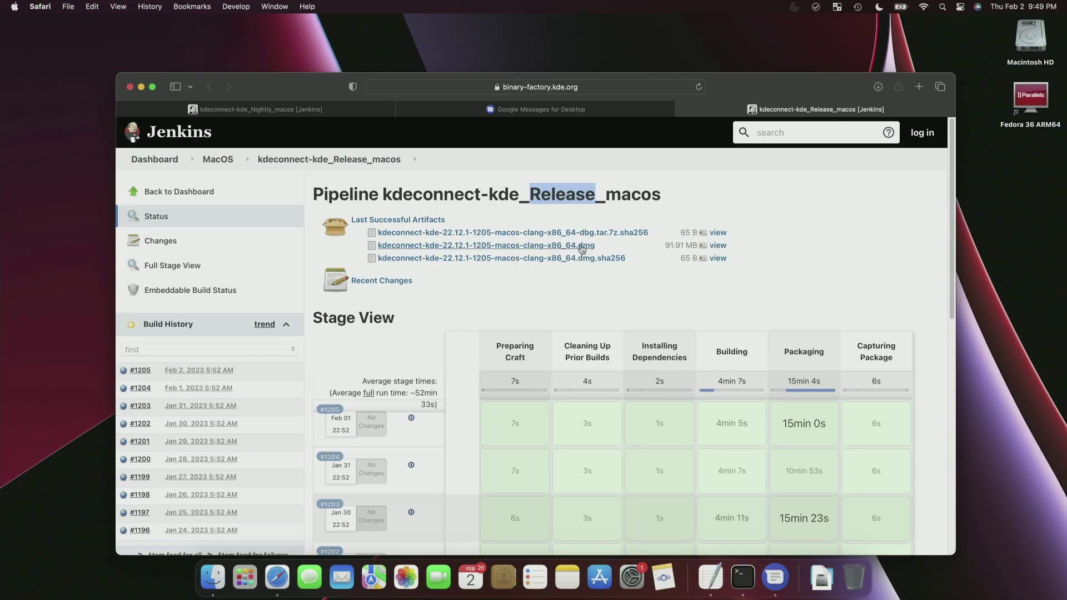
{"action": "left_click", "coordinate": [822, 578]}
{"action": "left_click", "coordinate": [826, 534]}
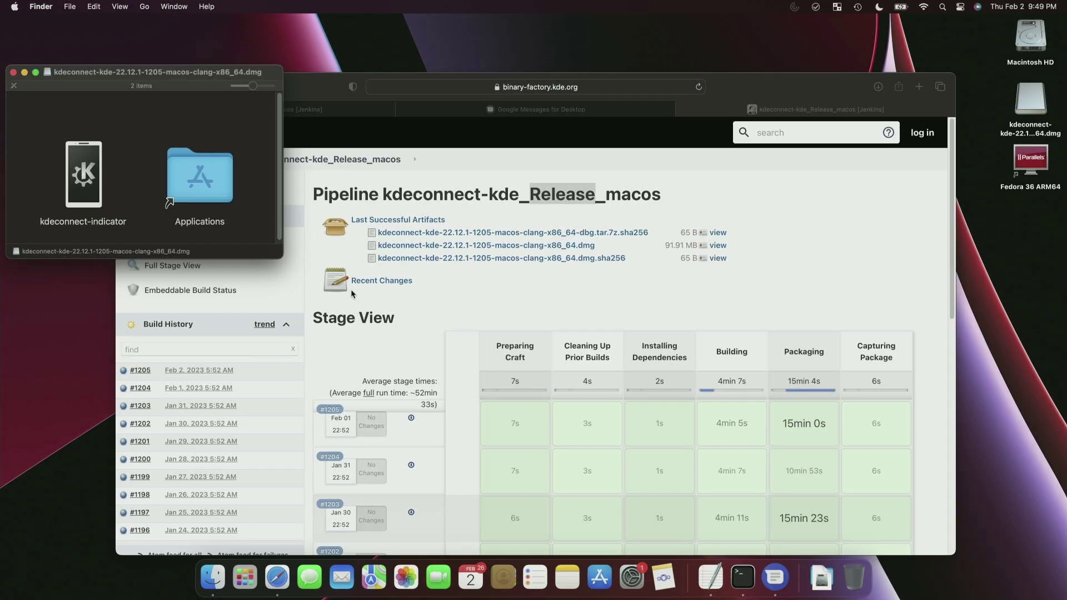
{"action": "left_click", "coordinate": [89, 201]}
{"action": "left_click_drag", "start_coordinate": [89, 201], "coordinate": [190, 200]}
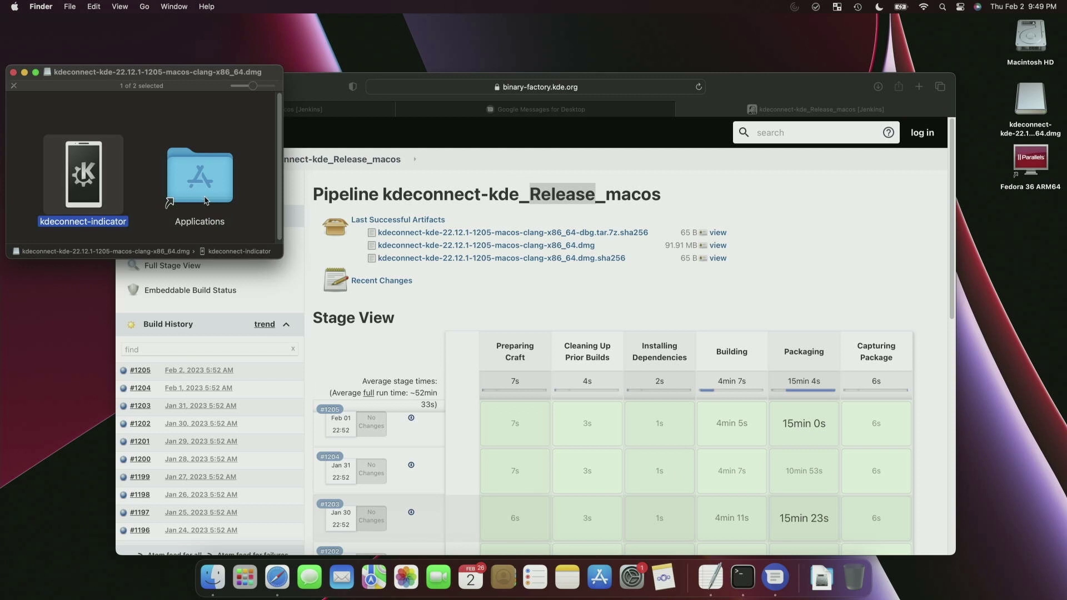
Try to open kdeconnect-indicator from the Applications folder and dismiss the security warning.
{"action": "double_click", "coordinate": [205, 201]}
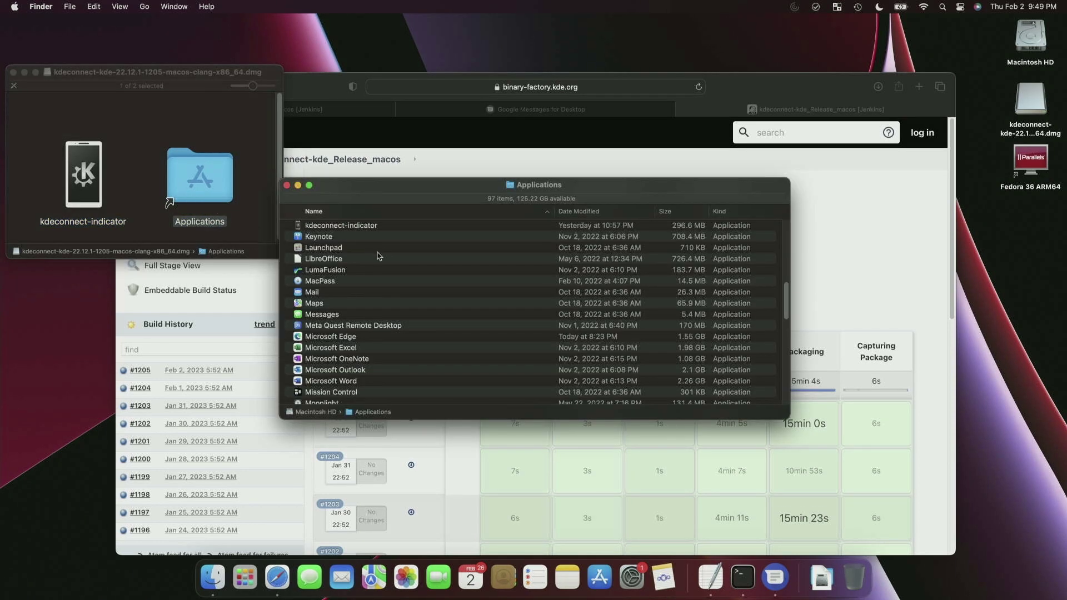
{"action": "left_click", "coordinate": [375, 228]}
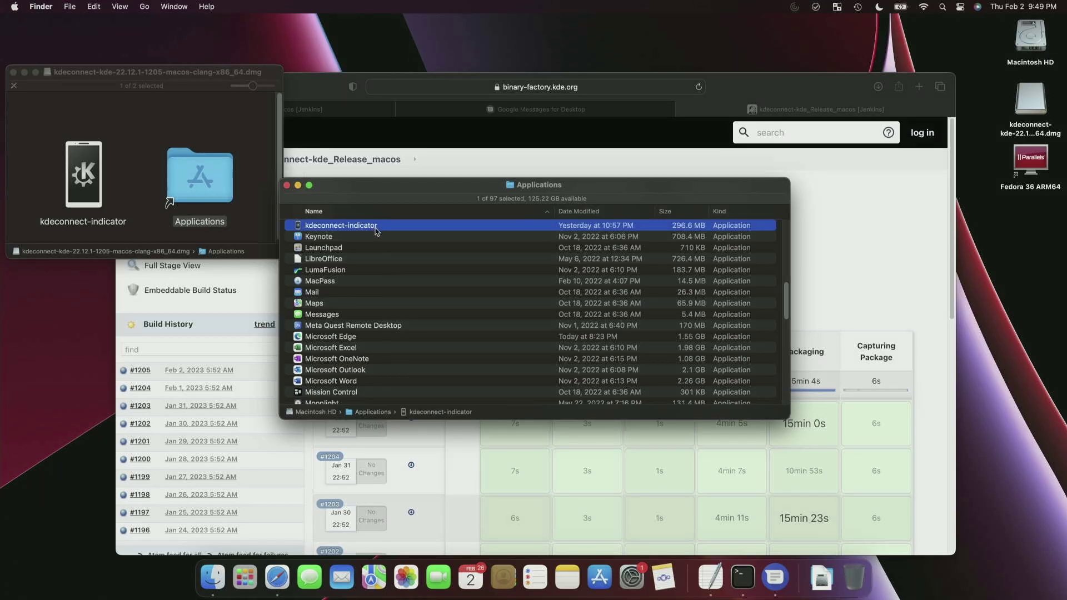
{"action": "right_click", "coordinate": [376, 228]}
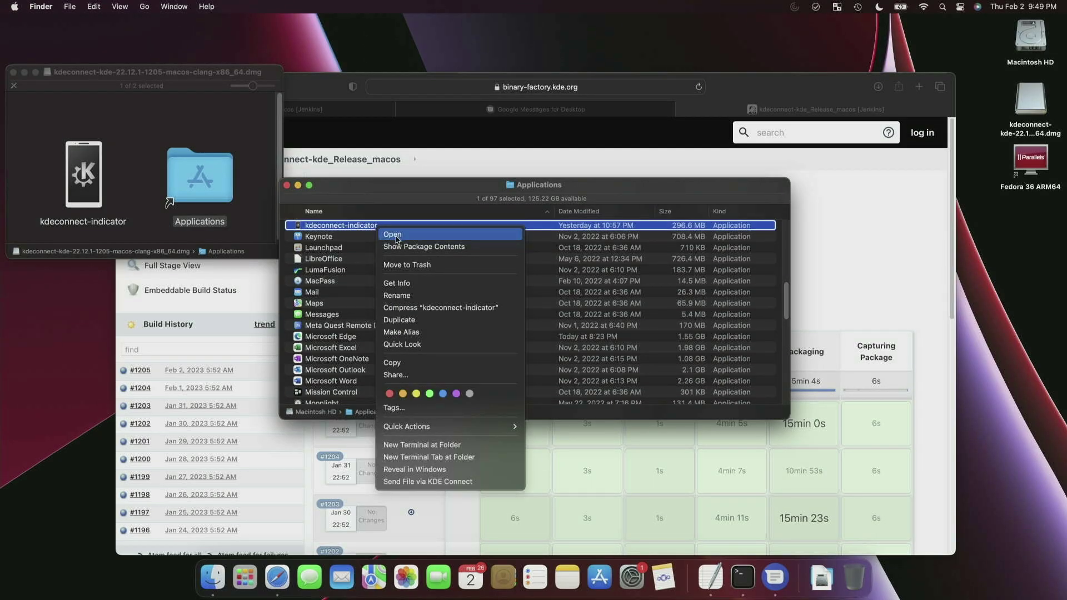
{"action": "left_click", "coordinate": [397, 236]}
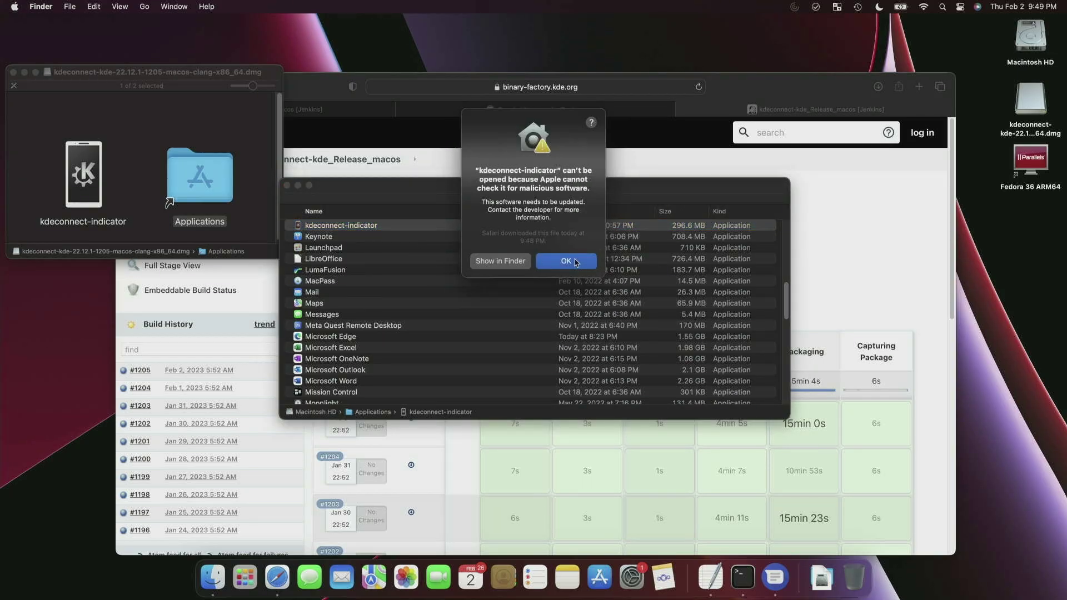
{"action": "left_click", "coordinate": [544, 265]}
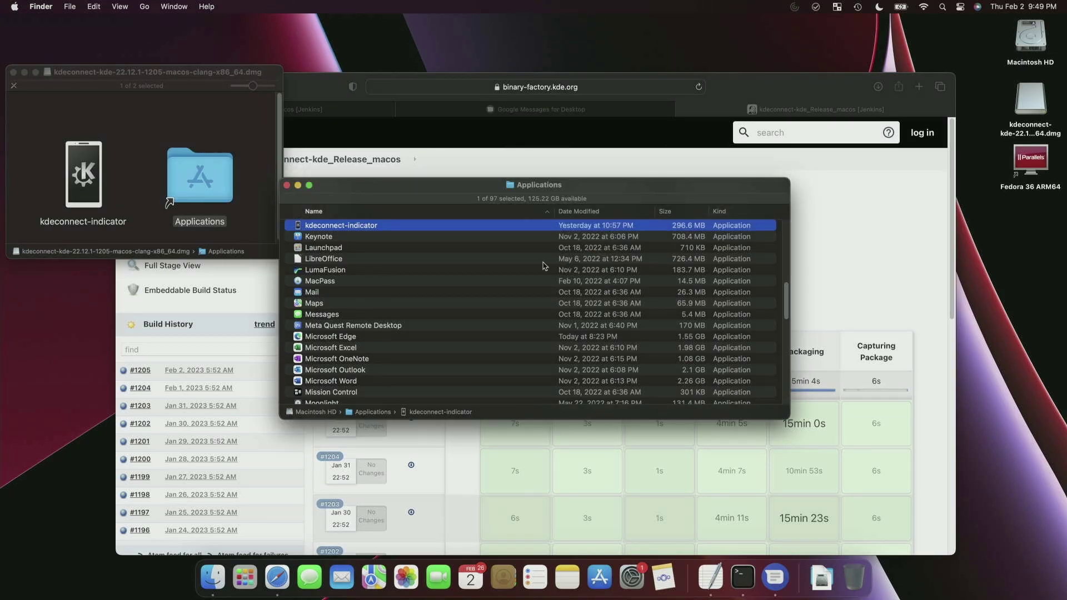
Open kdeconnect-indicator again from Applications, overriding the malicious software check.
{"action": "right_click", "coordinate": [398, 224]}
{"action": "left_click", "coordinate": [434, 236]}
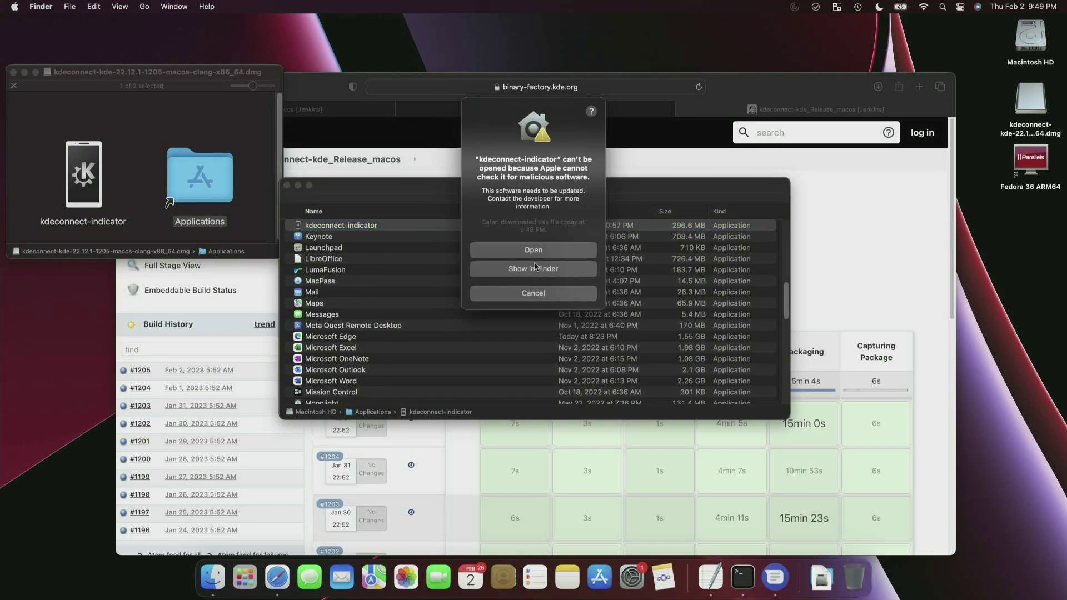
{"action": "key", "text": "Escape"}
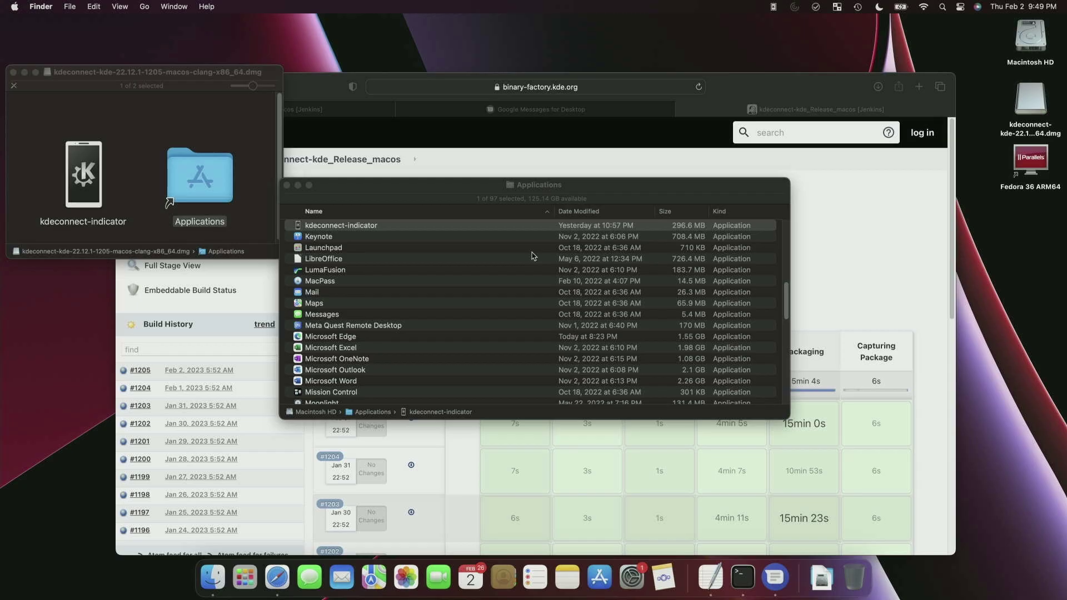
Check the KDE Connect indicator's options, and close the disk image and Applications windows.
{"action": "left_click", "coordinate": [773, 8]}
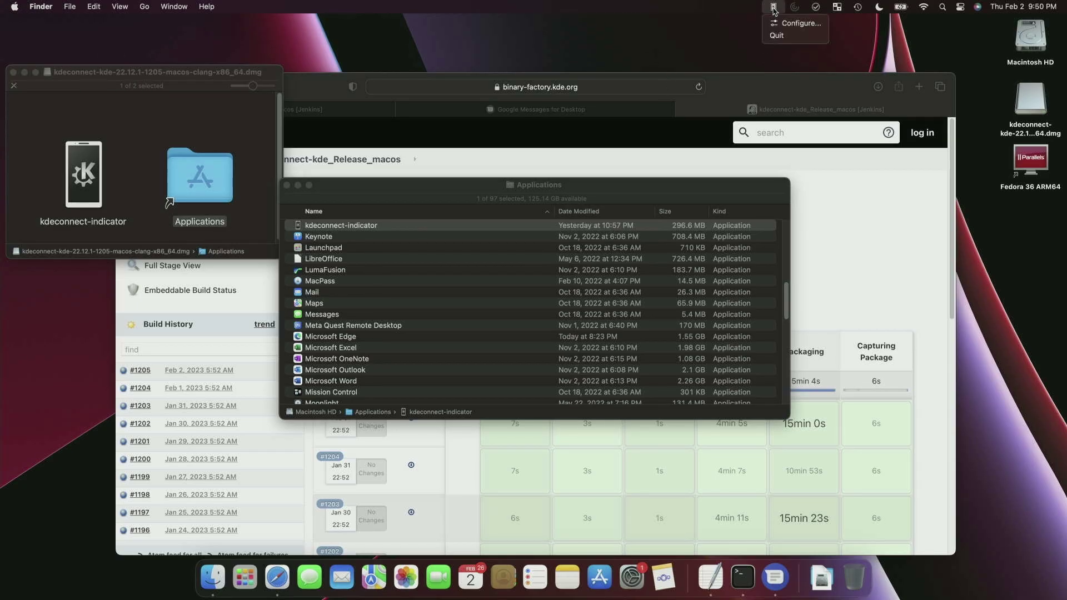
{"action": "left_click", "coordinate": [733, 37]}
{"action": "left_click", "coordinate": [14, 73]}
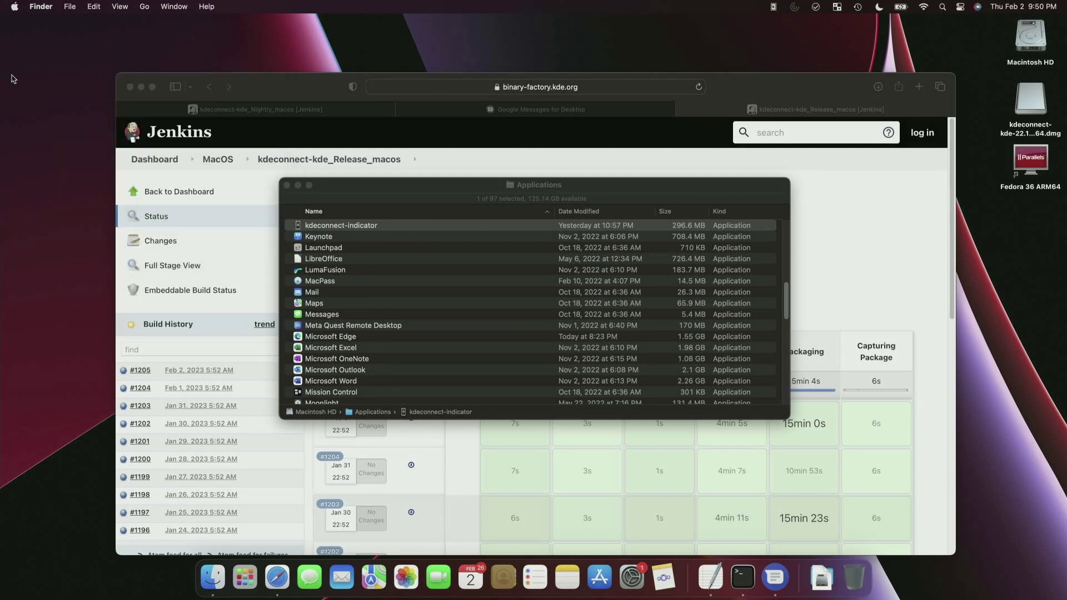
{"action": "left_click", "coordinate": [288, 185]}
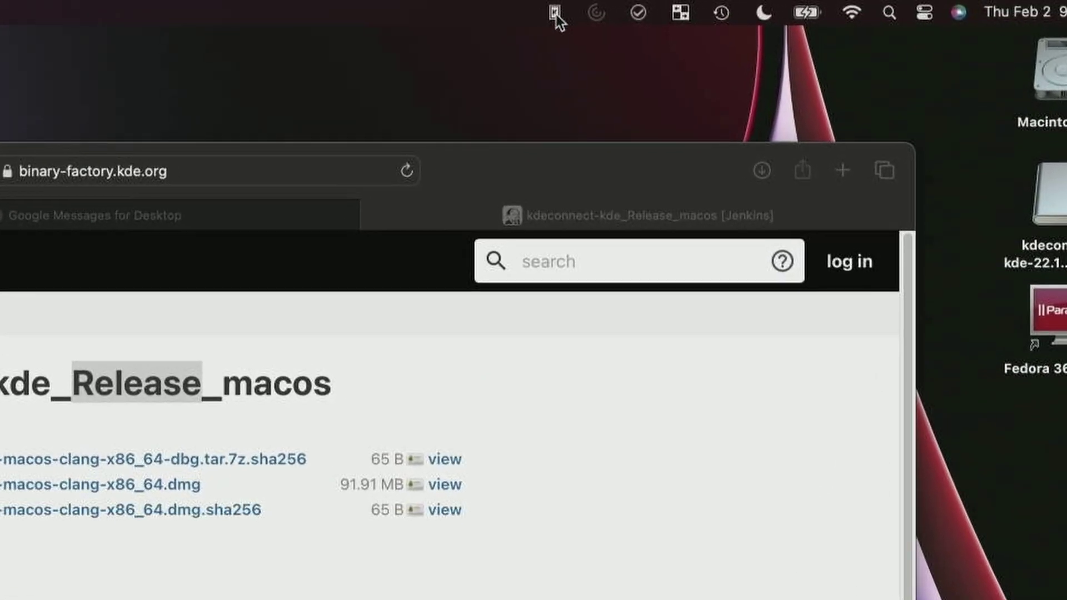
Open KDE Connect's configuration, select the device SM-F936U1 and accept its incoming pair request.
{"action": "left_click", "coordinate": [554, 12]}
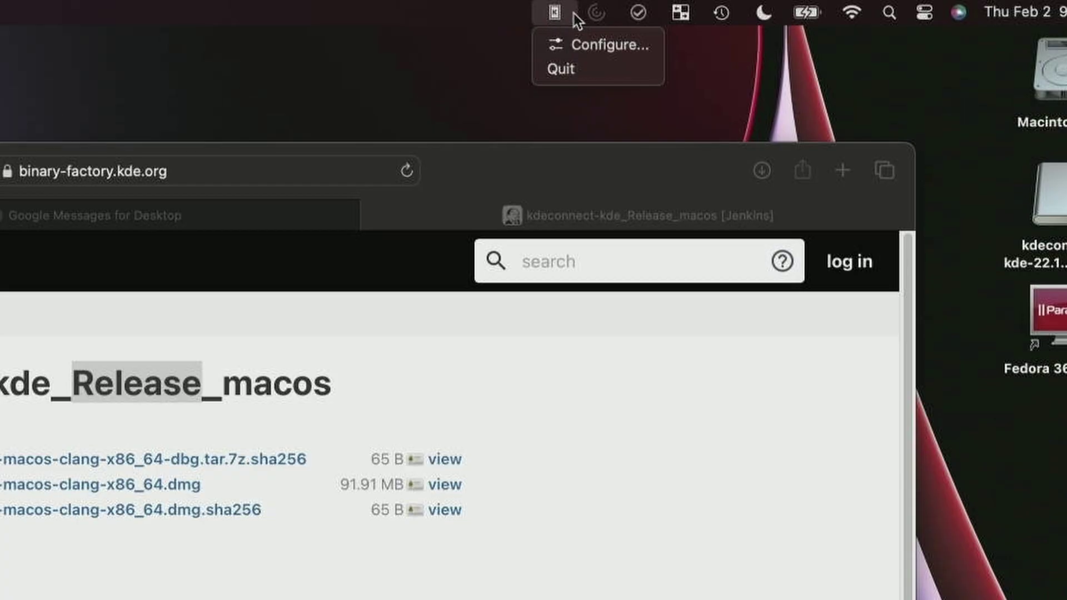
{"action": "left_click", "coordinate": [578, 47]}
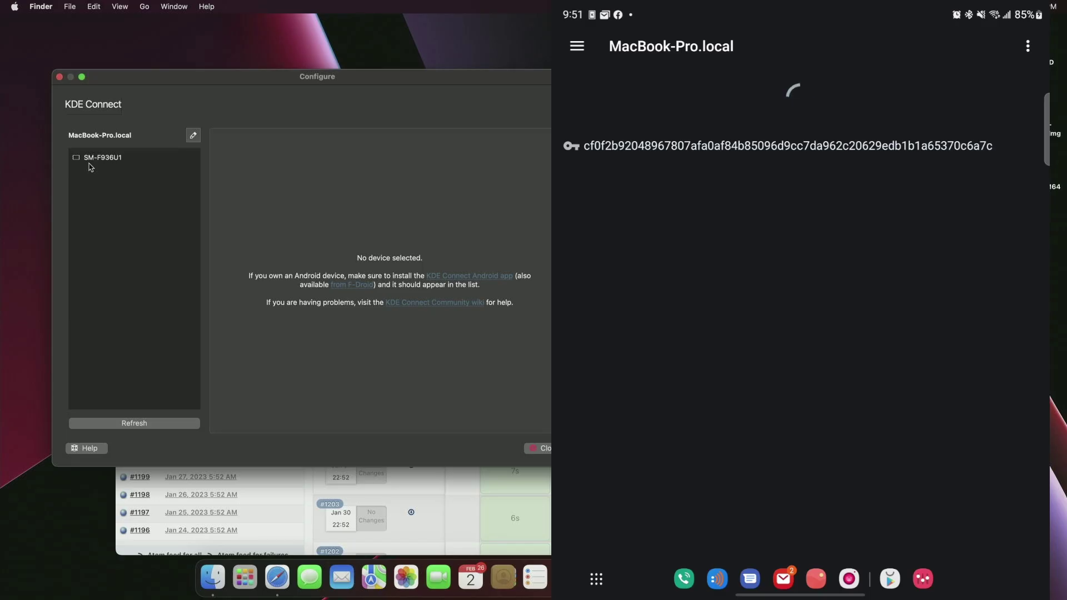
{"action": "left_click", "coordinate": [105, 161]}
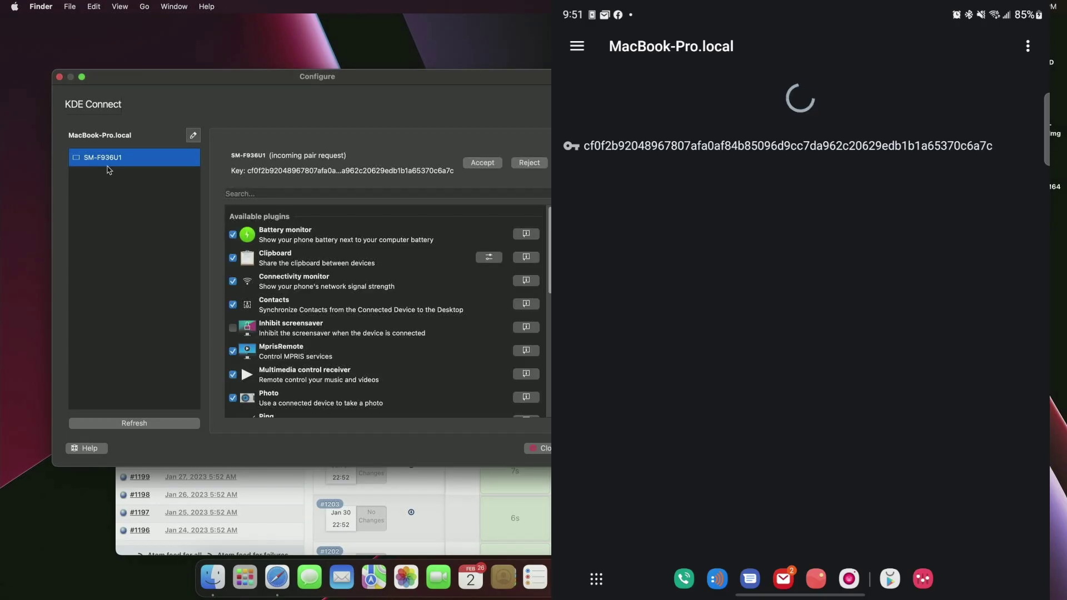
{"action": "left_click", "coordinate": [483, 162]}
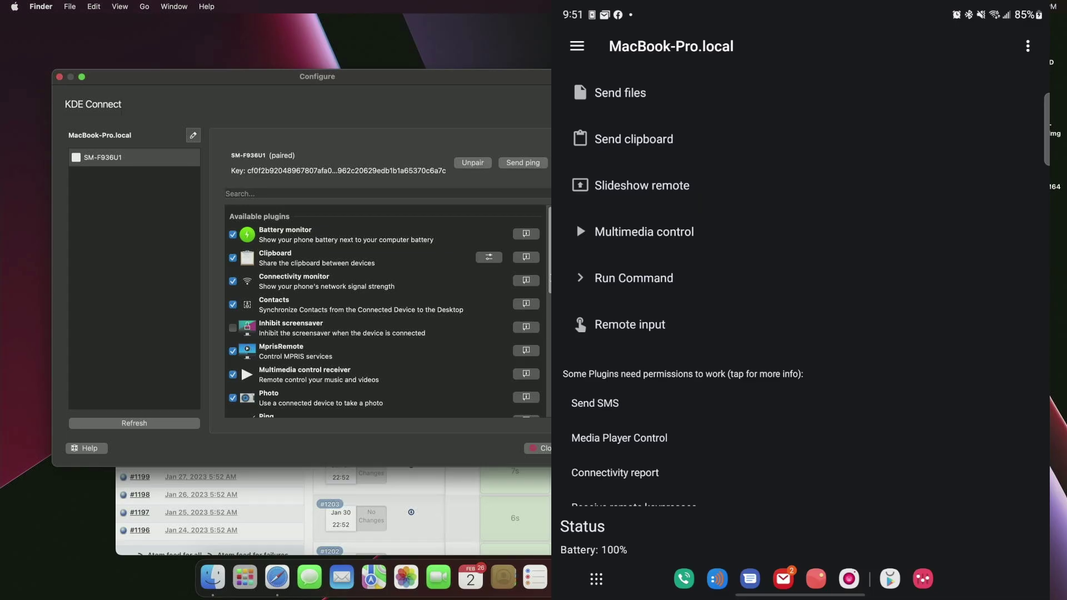
On the phone, grant the Send SMS plugin permission for KDE Connect to make and manage phone calls.
{"action": "mouse_move", "coordinate": [550, 276]}
{"action": "left_mouse_down"}
{"action": "mouse_move", "coordinate": [551, 406]}
{"action": "mouse_move", "coordinate": [550, 281]}
{"action": "left_mouse_up"}
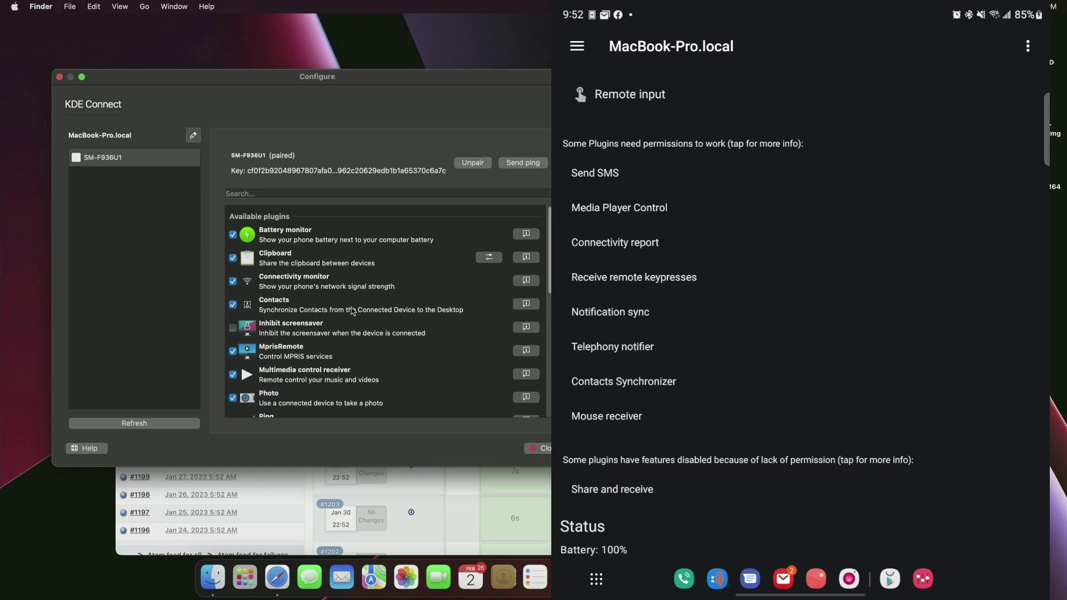
{"action": "left_click", "coordinate": [595, 173]}
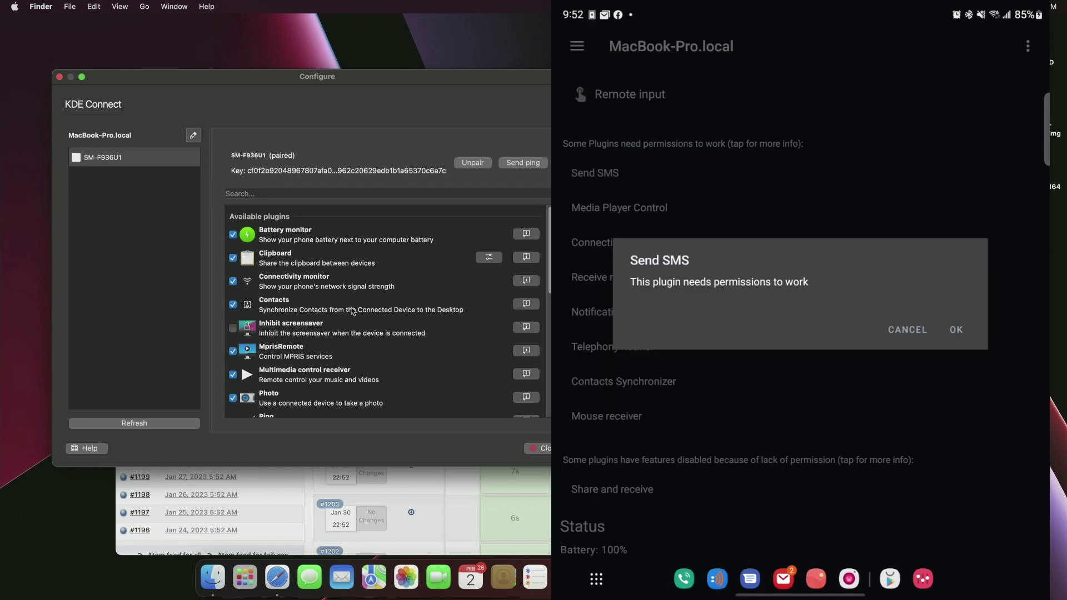
{"action": "left_click", "coordinate": [956, 329]}
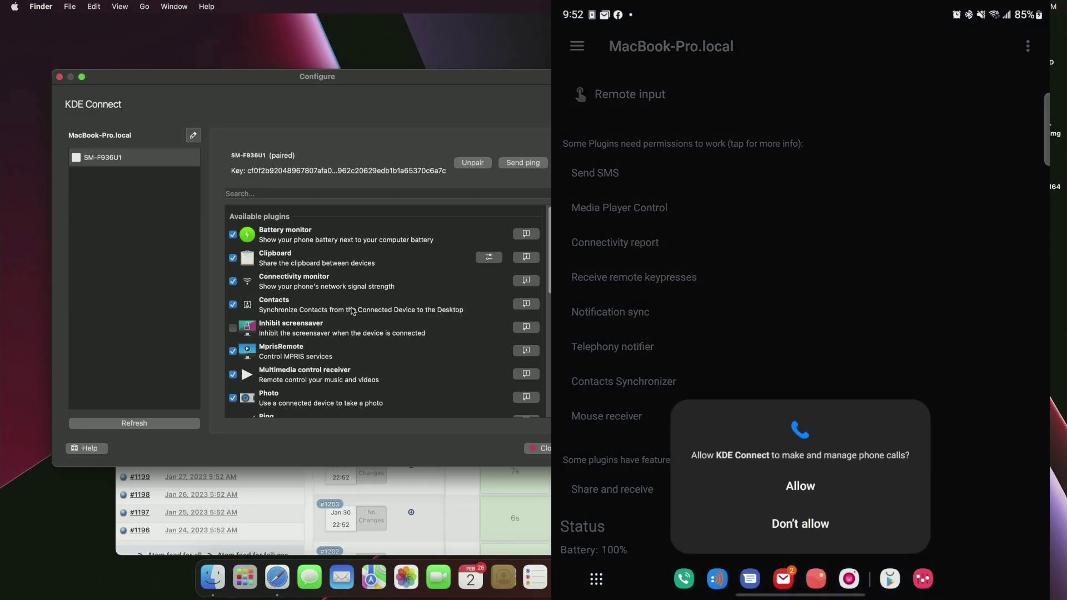
{"action": "left_click", "coordinate": [801, 486]}
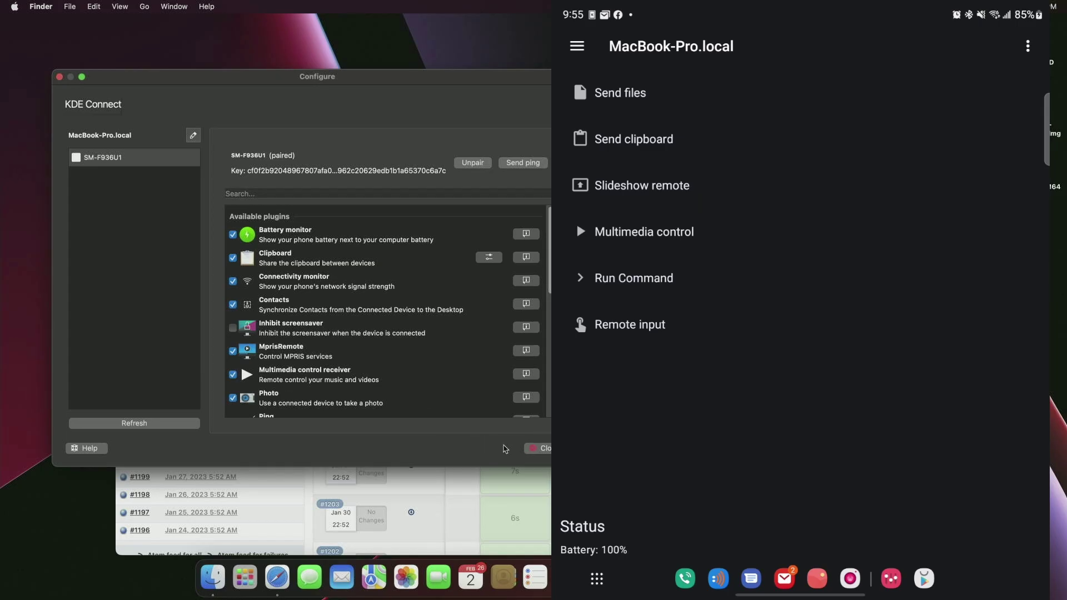
Close the Configure window, minimize the browser, and review KDE Connect's available actions for SM-F936U1.
{"action": "left_click", "coordinate": [541, 448]}
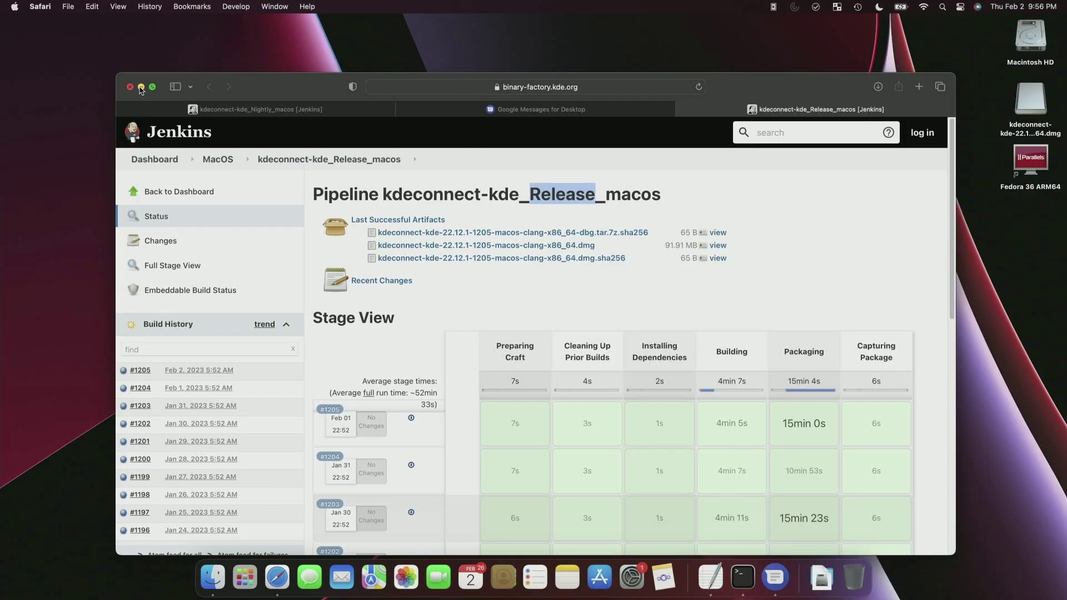
{"action": "left_click", "coordinate": [141, 87]}
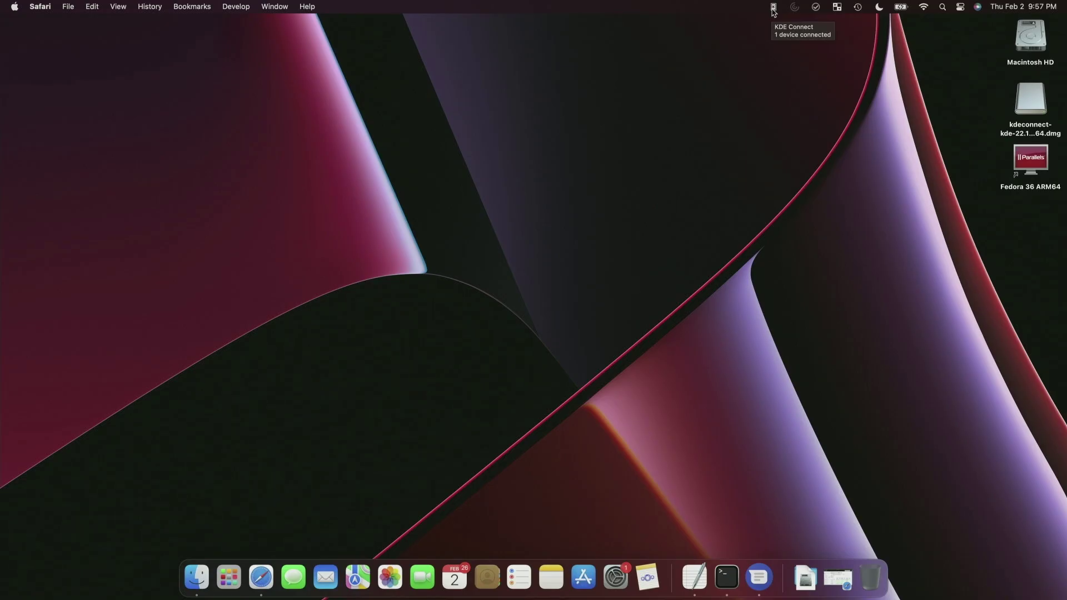
{"action": "left_click", "coordinate": [774, 12]}
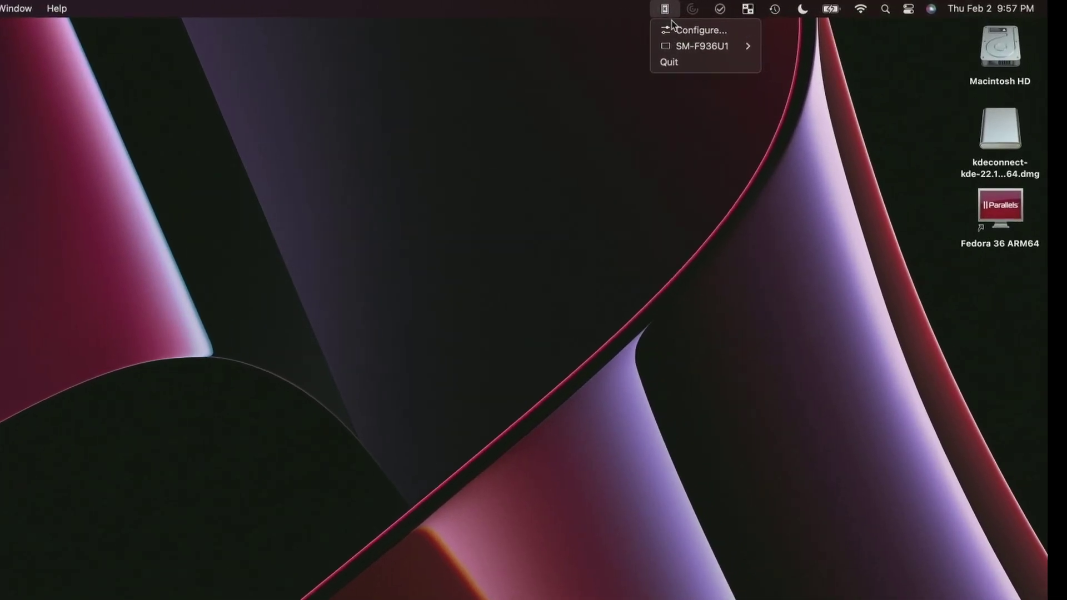
{"action": "mouse_move", "coordinate": [687, 46]}
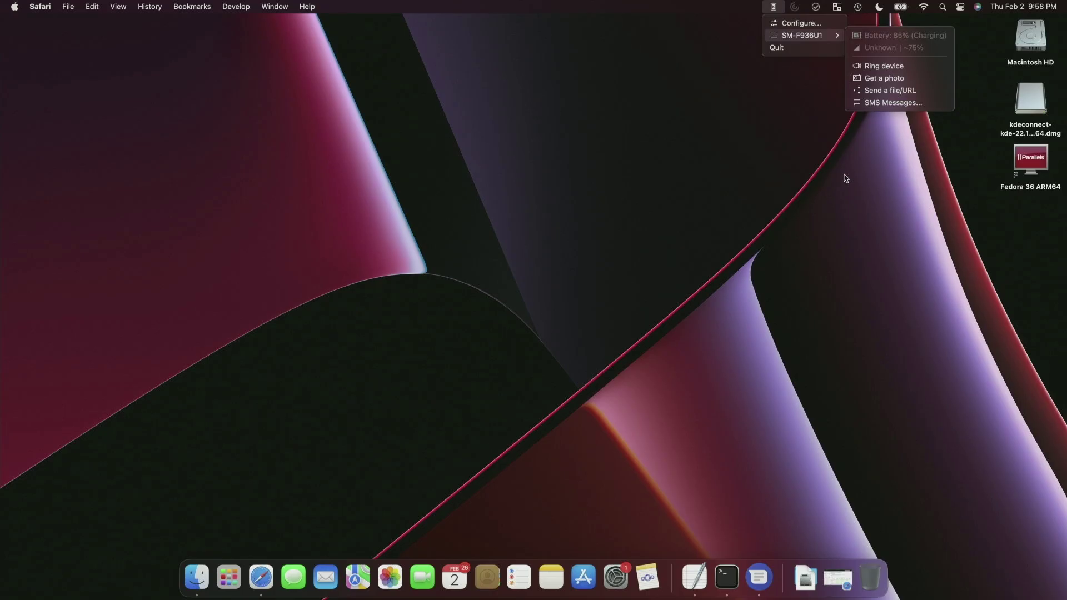
{"action": "left_click", "coordinate": [863, 149]}
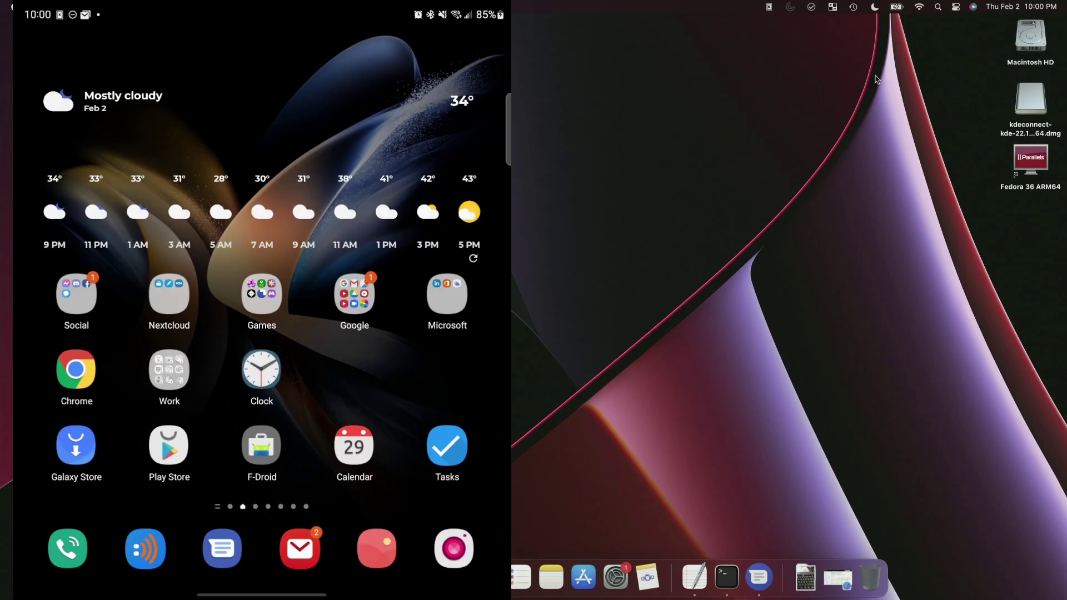
Get a photo from SM-F936U1 through KDE Connect and check the downloaded files.
{"action": "left_click", "coordinate": [769, 7]}
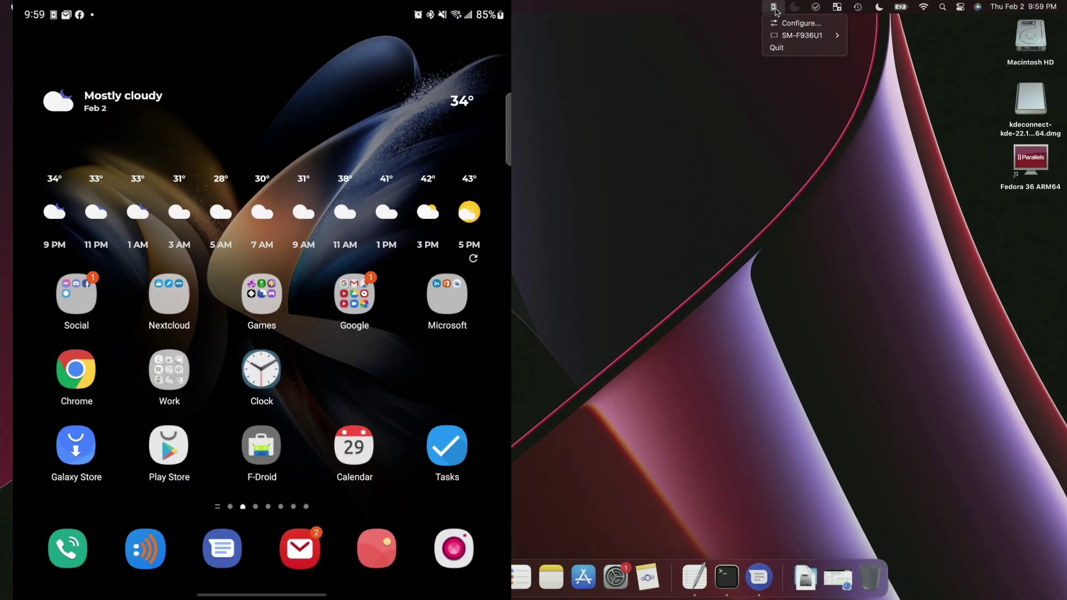
{"action": "mouse_move", "coordinate": [802, 37]}
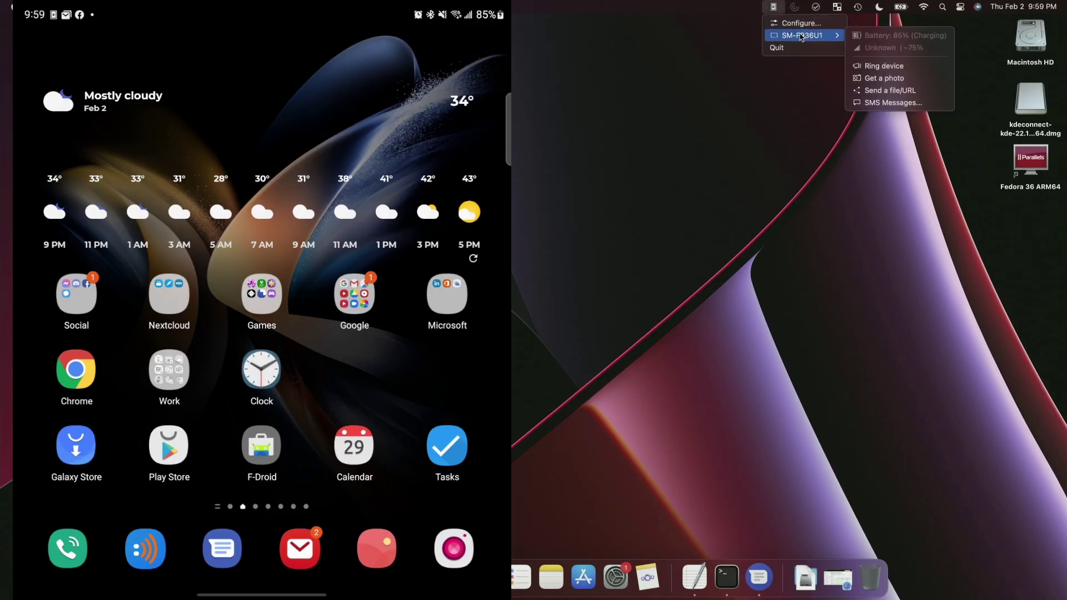
{"action": "left_click", "coordinate": [875, 79]}
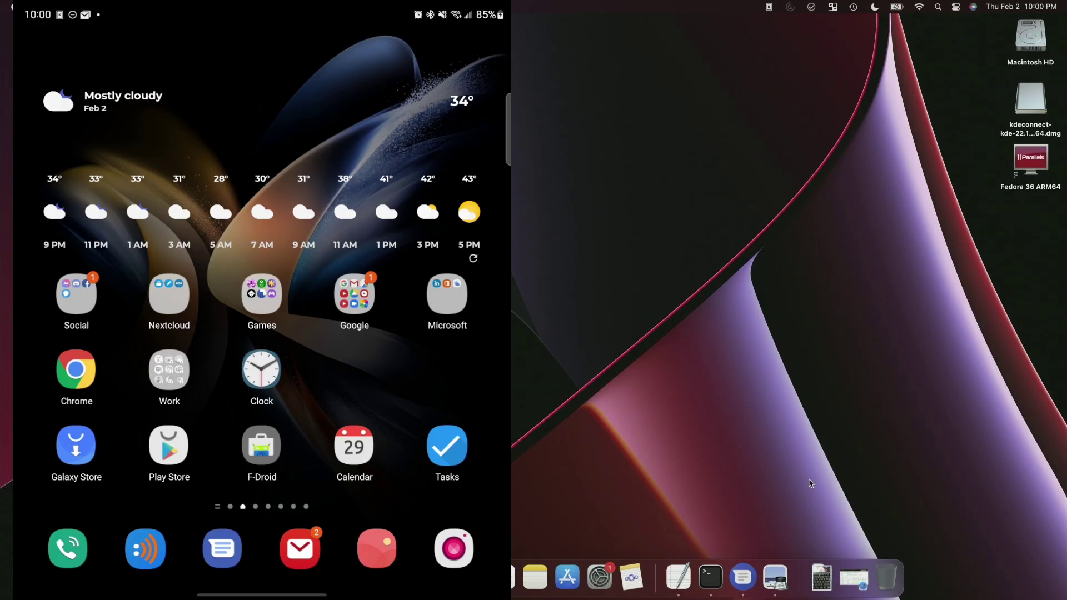
{"action": "left_click", "coordinate": [822, 578]}
{"action": "left_click", "coordinate": [689, 346]}
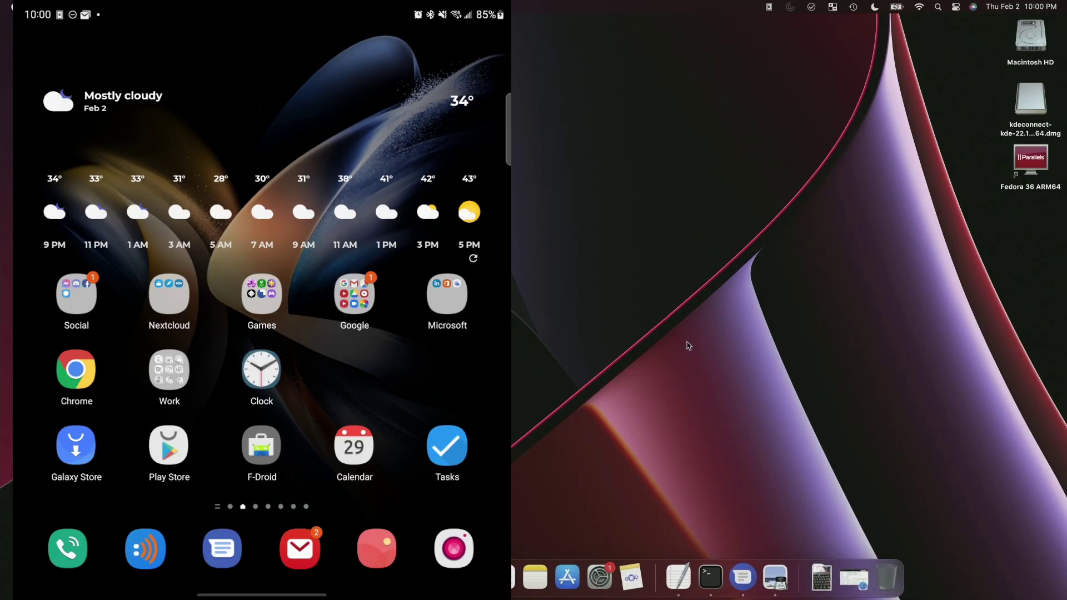